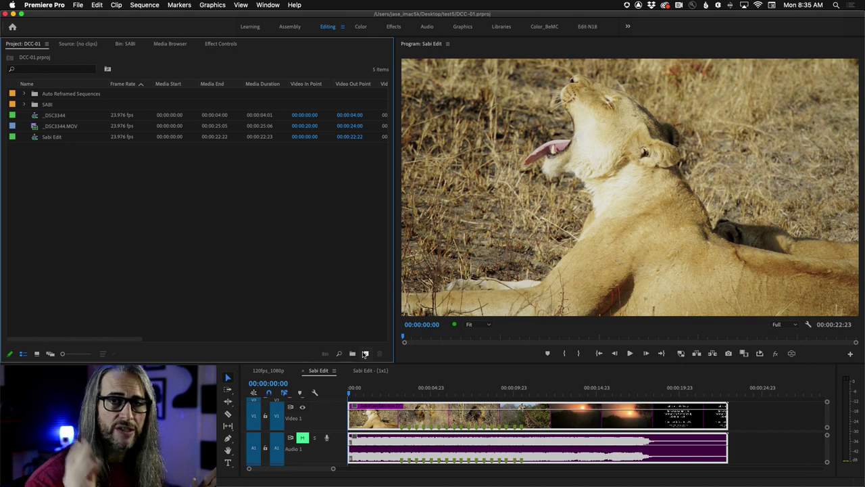
Step: Save the project and switch to the Editing workspace
{"action": "key", "text": "super+s"}
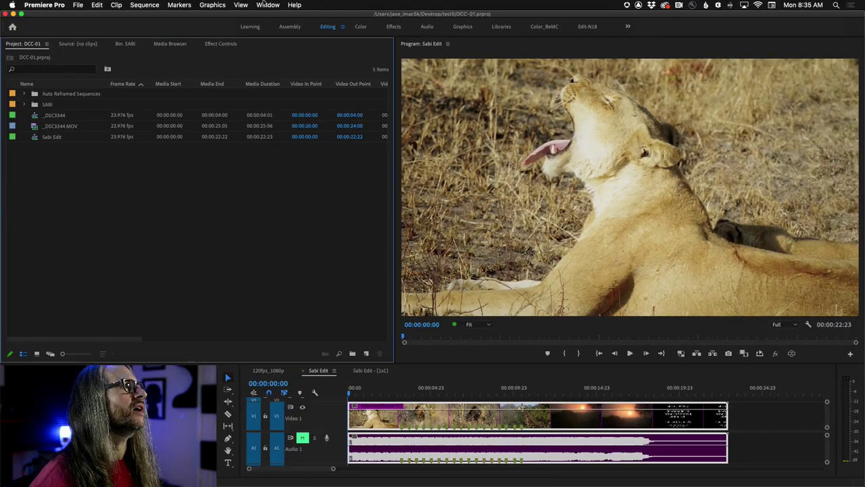
{"action": "left_click", "coordinate": [187, 5]}
{"action": "left_click", "coordinate": [269, 5]}
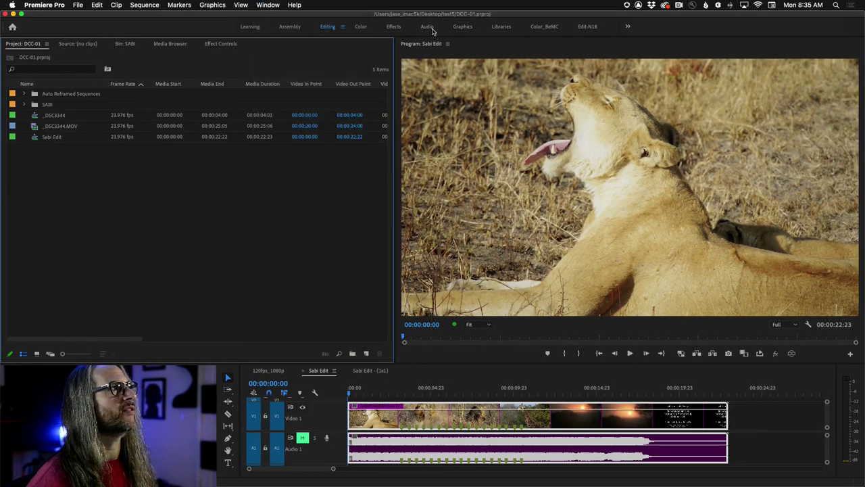
{"action": "left_click", "coordinate": [269, 5]}
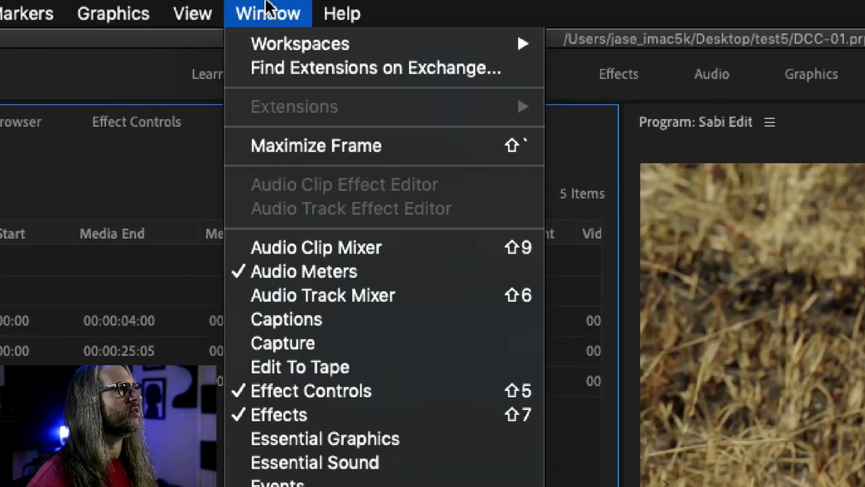
{"action": "mouse_move", "coordinate": [274, 18]}
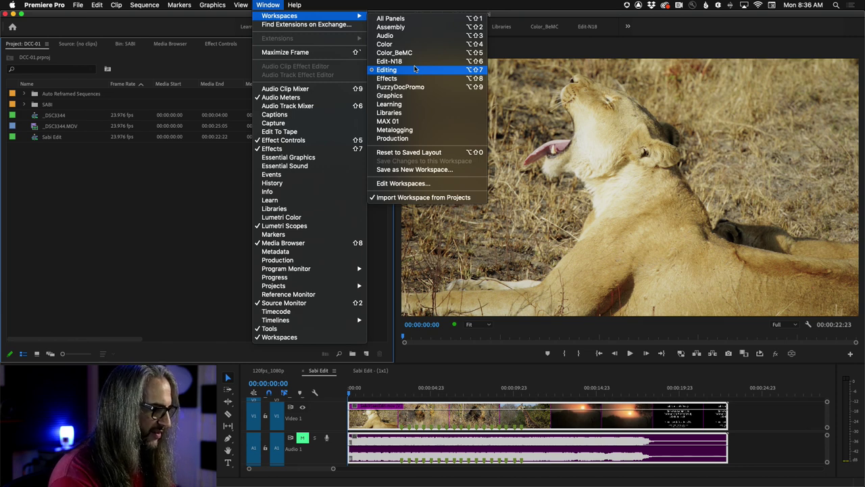
{"action": "left_click", "coordinate": [414, 69]}
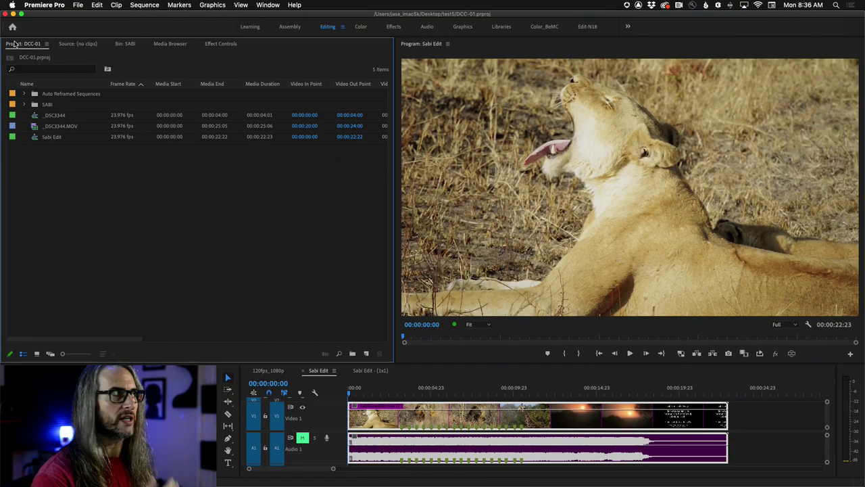
{"action": "double_click", "coordinate": [175, 193]}
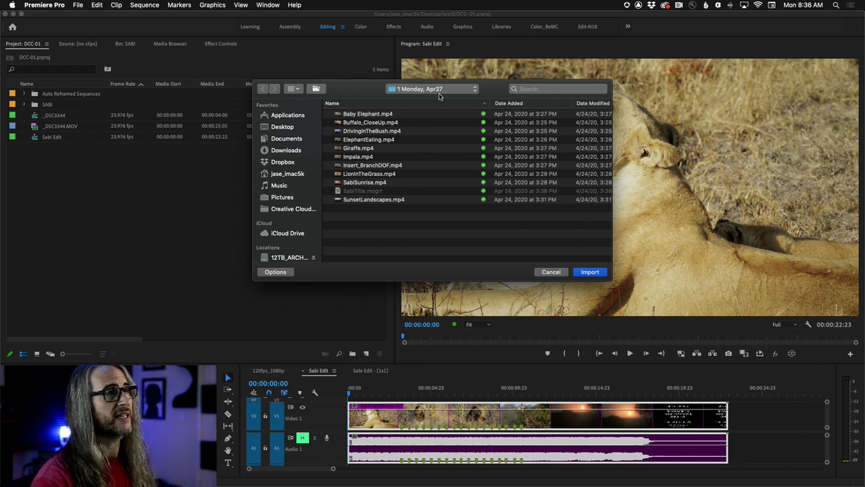
{"action": "left_click_drag", "start_coordinate": [479, 231], "coordinate": [359, 98]}
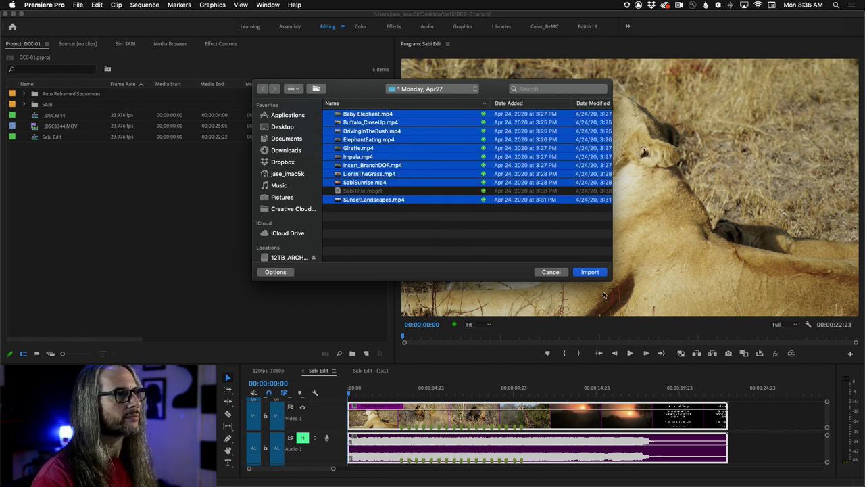
{"action": "left_click", "coordinate": [550, 271]}
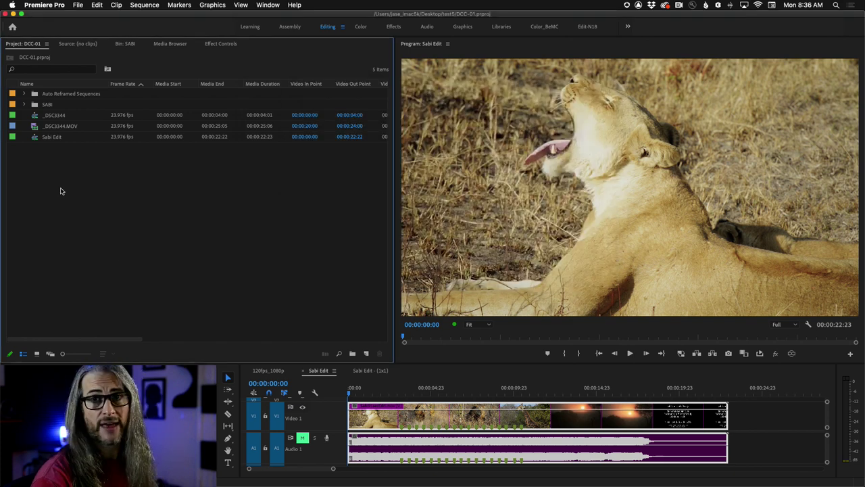
Step: Bring up the Media Browser and open the "1 Monday, Apr27" folder in it
{"action": "left_click", "coordinate": [268, 5]}
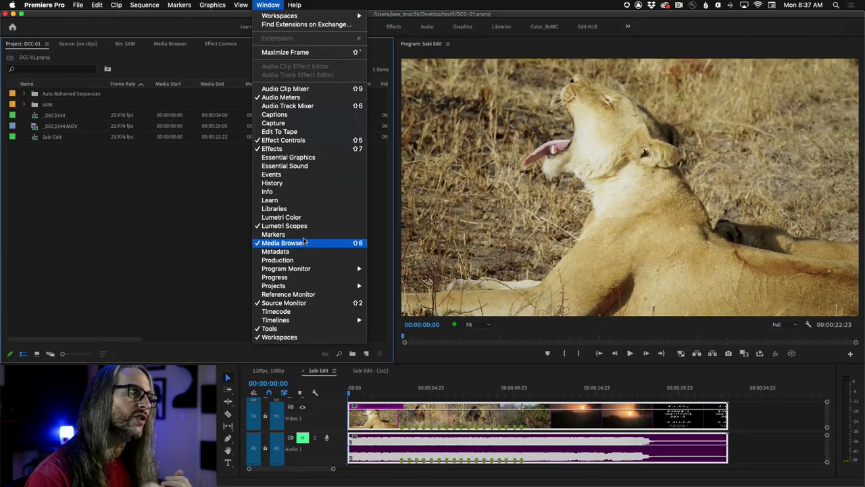
{"action": "left_click", "coordinate": [116, 192]}
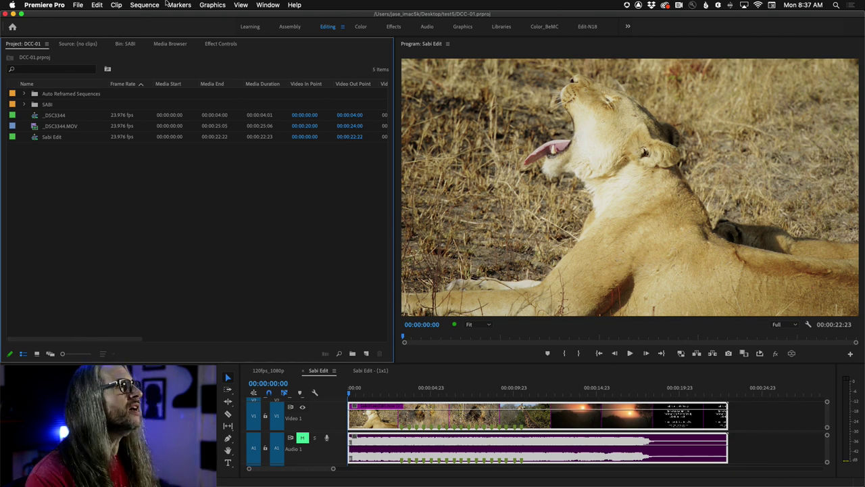
{"action": "left_click", "coordinate": [267, 5]}
{"action": "left_click", "coordinate": [174, 33]}
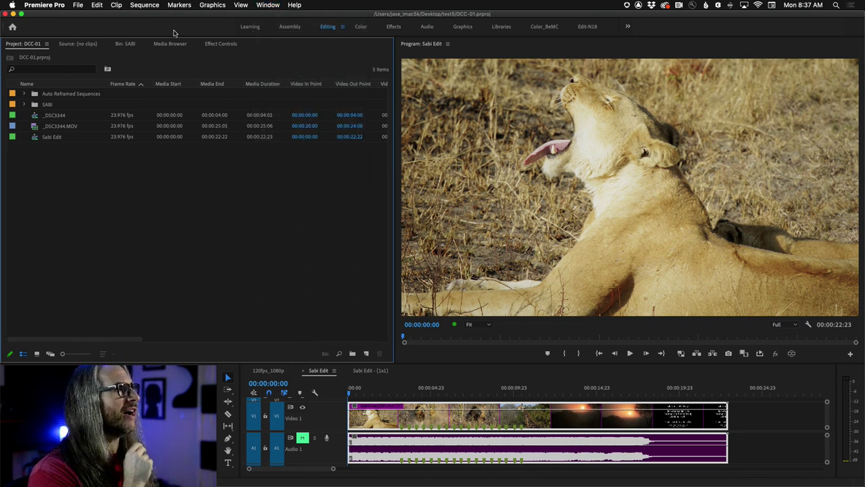
{"action": "left_click", "coordinate": [171, 43]}
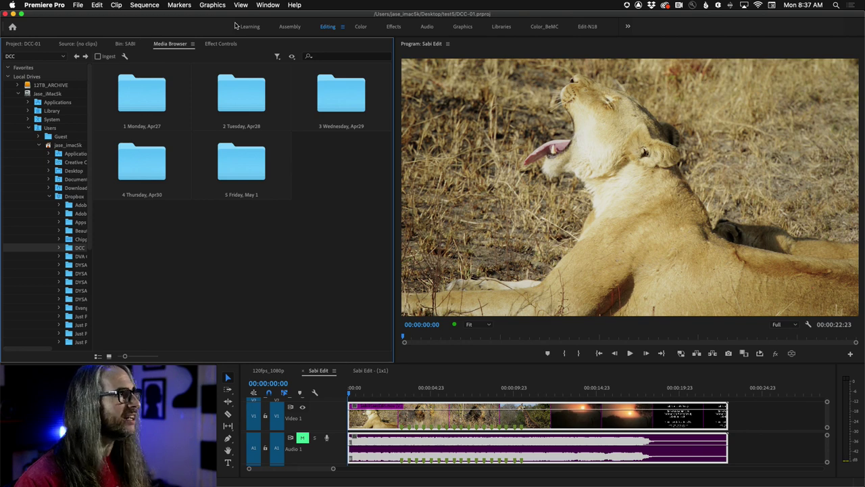
{"action": "double_click", "coordinate": [137, 95]}
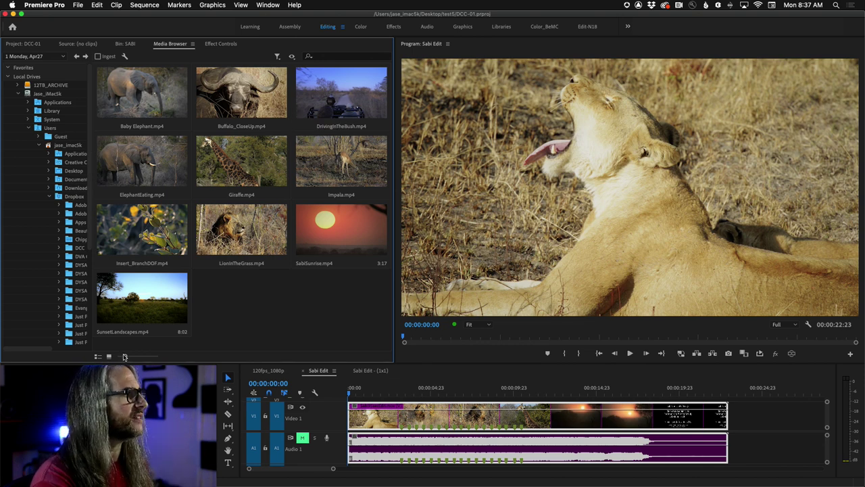
Step: Enlarge the Media Browser thumbnails and look through all the clips in the "1 Monday, Apr27" folder
{"action": "left_click_drag", "start_coordinate": [129, 356], "coordinate": [133, 356]}
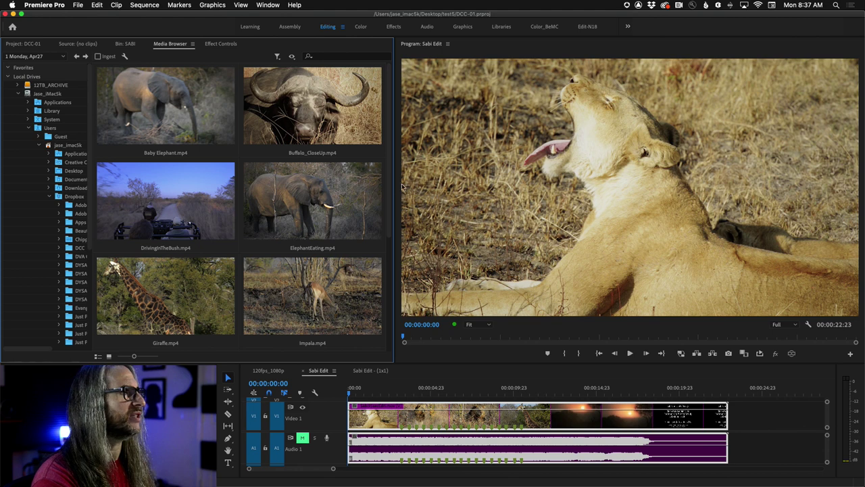
{"action": "scroll", "coordinate": [391, 206], "scroll_direction": "down", "scroll_amount": 5}
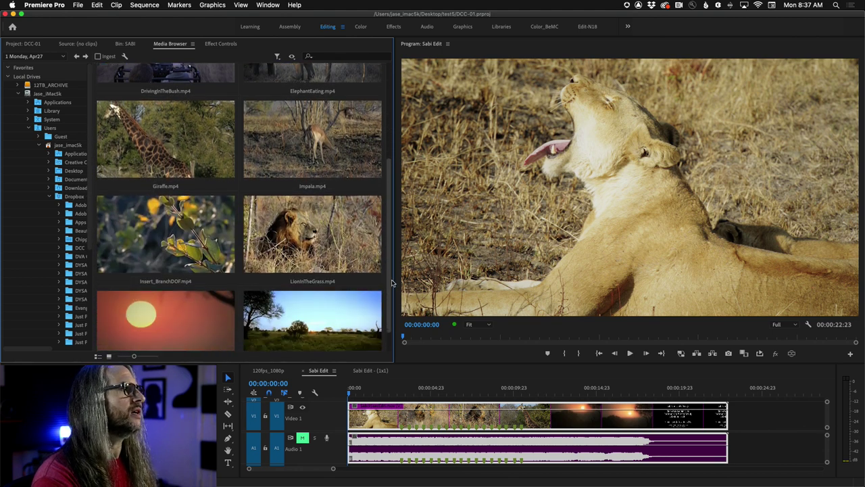
{"action": "scroll", "coordinate": [392, 250], "scroll_direction": "up", "scroll_amount": 3}
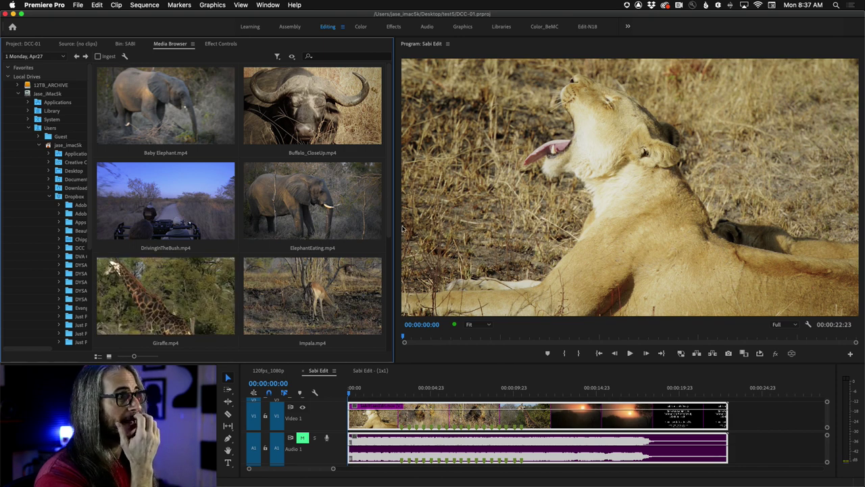
{"action": "left_click_drag", "start_coordinate": [389, 215], "coordinate": [389, 188]}
{"action": "scroll", "coordinate": [389, 188], "scroll_direction": "down", "scroll_amount": 3}
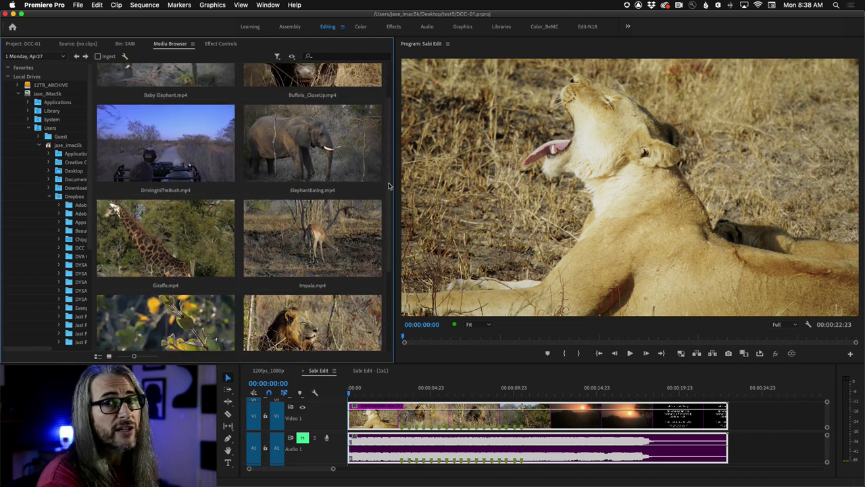
{"action": "scroll", "coordinate": [389, 186], "scroll_direction": "up", "scroll_amount": 3}
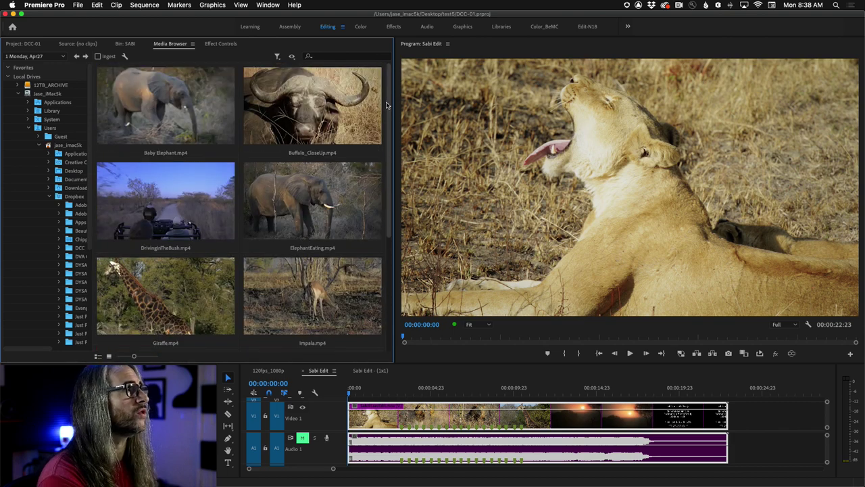
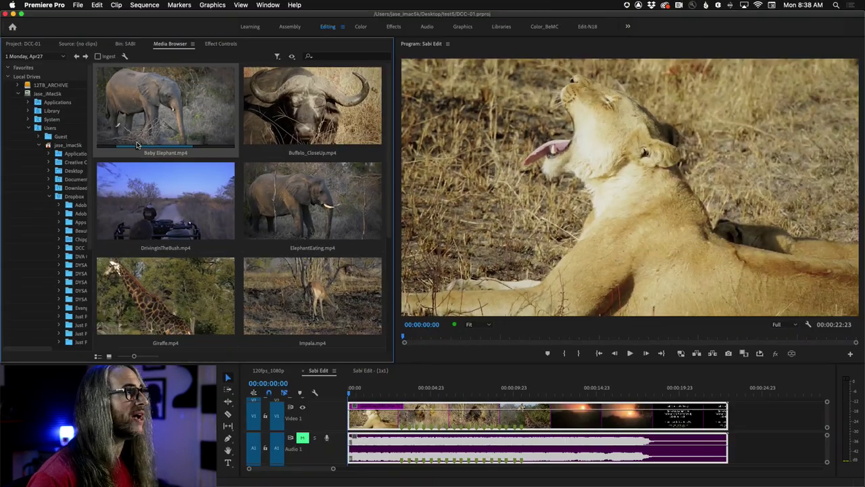
Step: Dock the Media Browser with the Program monitor and import Baby Elephant.mp4 from it into the DCC-01 project
{"action": "left_click_drag", "start_coordinate": [161, 46], "coordinate": [485, 167]}
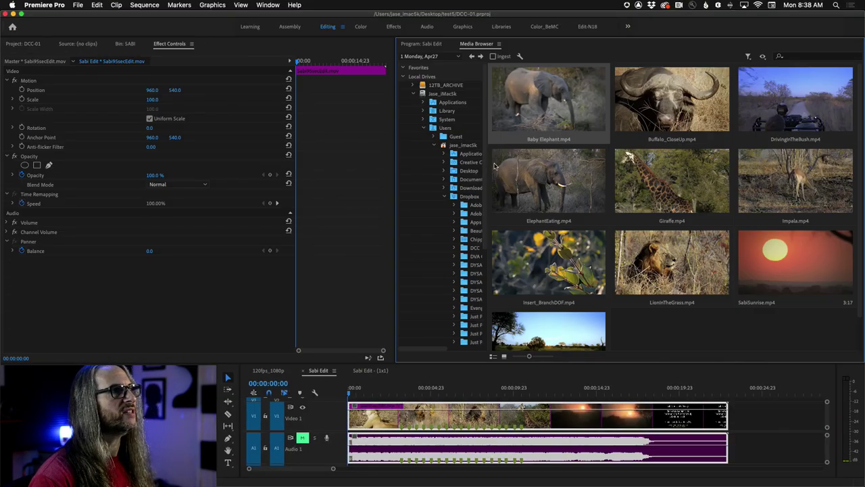
{"action": "left_click", "coordinate": [21, 45]}
{"action": "left_click", "coordinate": [544, 125]}
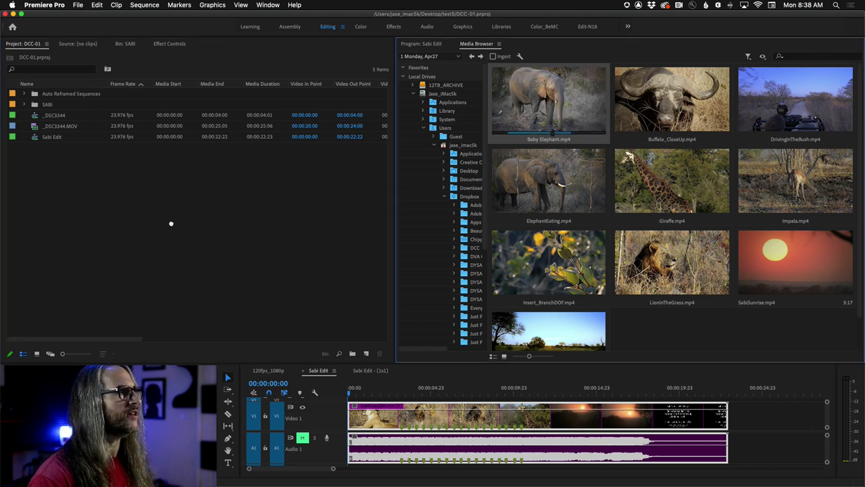
{"action": "left_click_drag", "start_coordinate": [171, 223], "coordinate": [170, 221]}
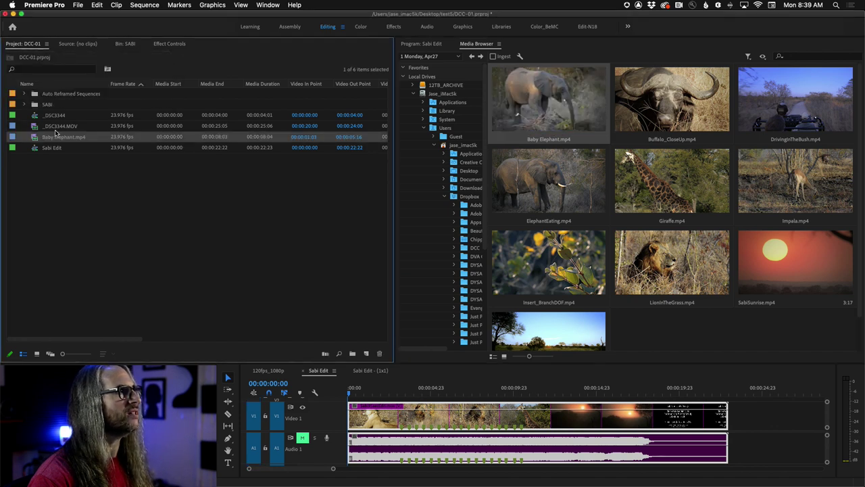
Step: Open the imported Baby Elephant.mp4 in the Source monitor, scrub through its marked range and return to the project's contents
{"action": "double_click", "coordinate": [35, 138]}
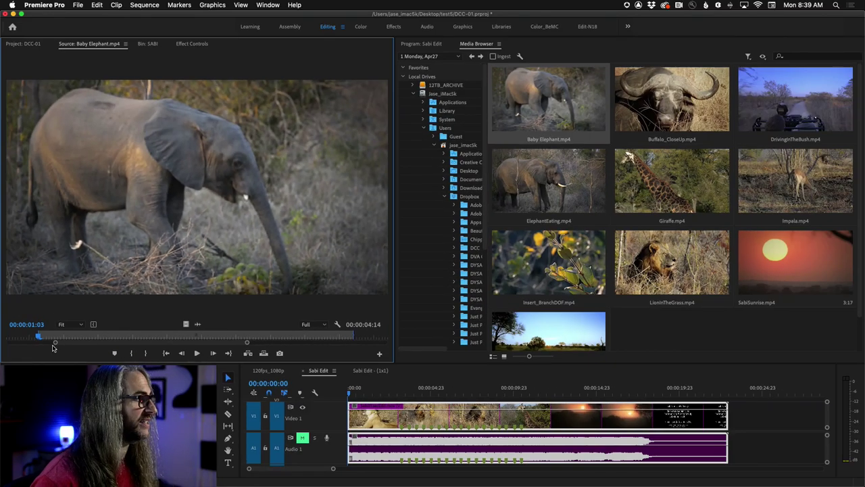
{"action": "left_click_drag", "start_coordinate": [38, 340], "coordinate": [262, 338]}
{"action": "key", "text": "j"}
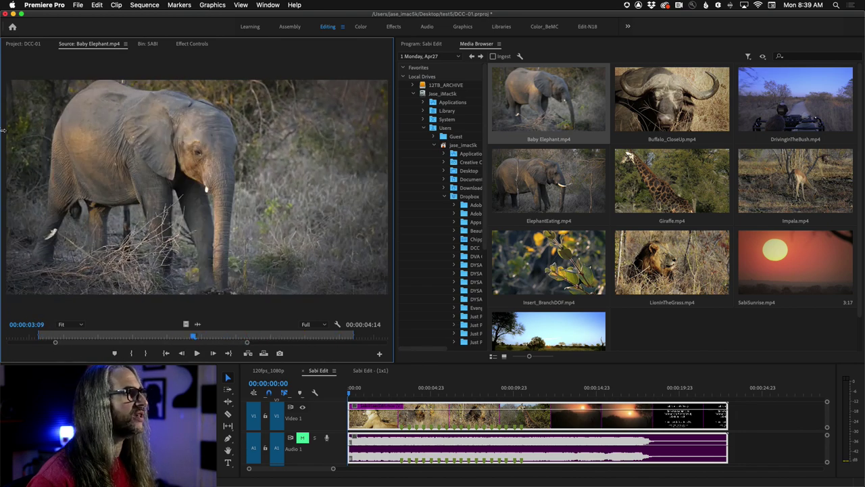
{"action": "left_click", "coordinate": [25, 45]}
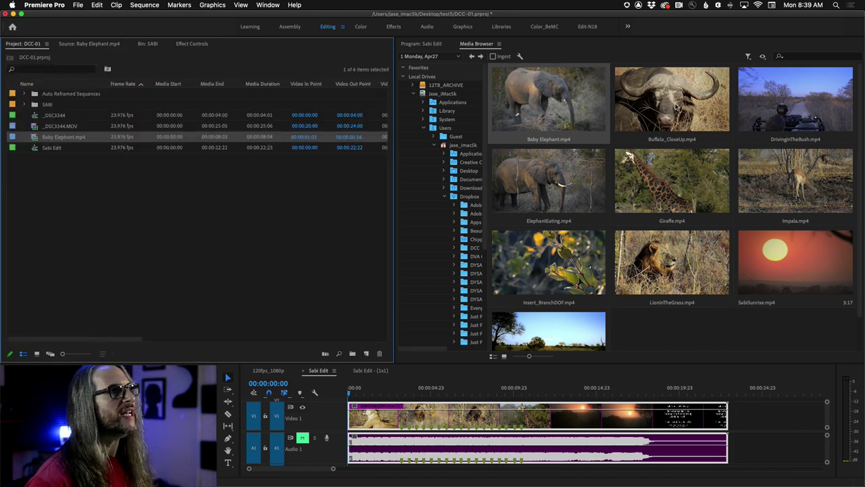
Step: Select all clips in the "1 Monday, Apr27" folder as if for import and clear the selection again
{"action": "left_click_drag", "start_coordinate": [818, 334], "coordinate": [512, 119]}
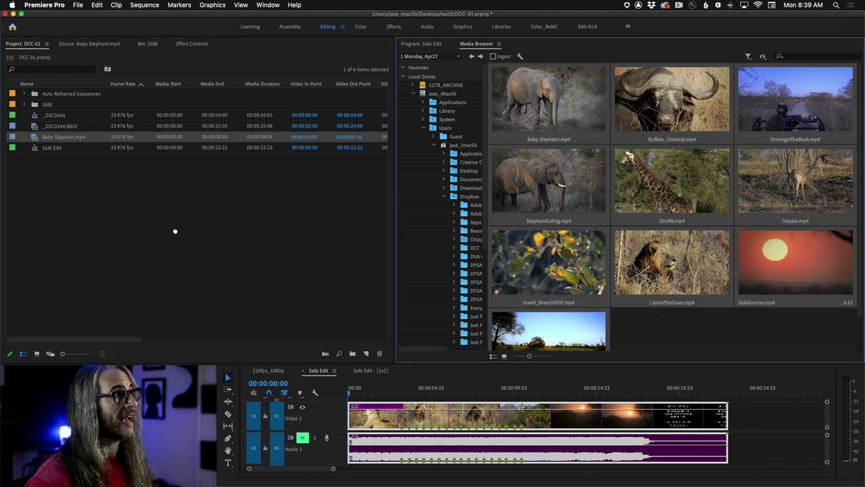
{"action": "left_click", "coordinate": [670, 331]}
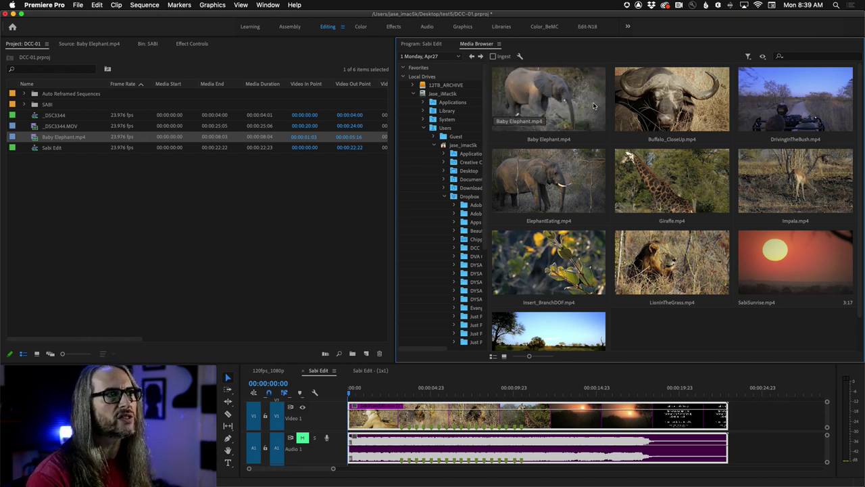
Step: Preview Baby Elephant.mp4, Buffalo_CloseUp.mp4 and DrivingInTheBush.mp4 by skimming their thumbnails in the Media Browser
{"action": "left_click", "coordinate": [560, 105]}
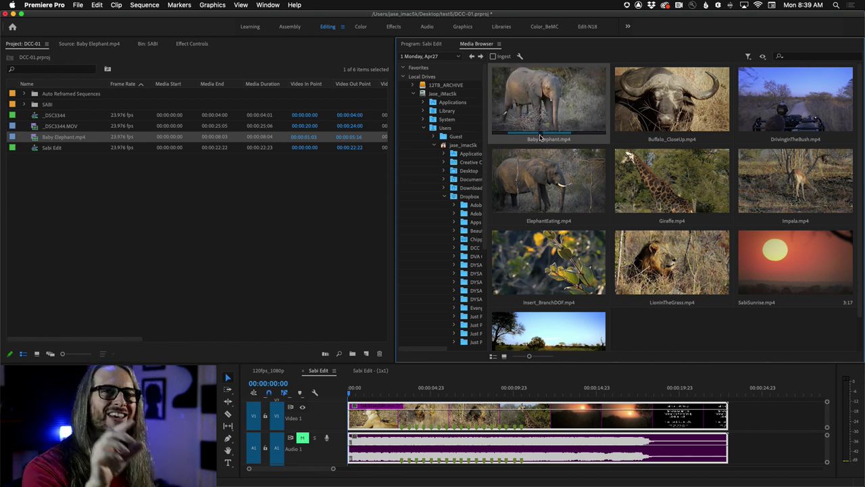
{"action": "left_click", "coordinate": [662, 114]}
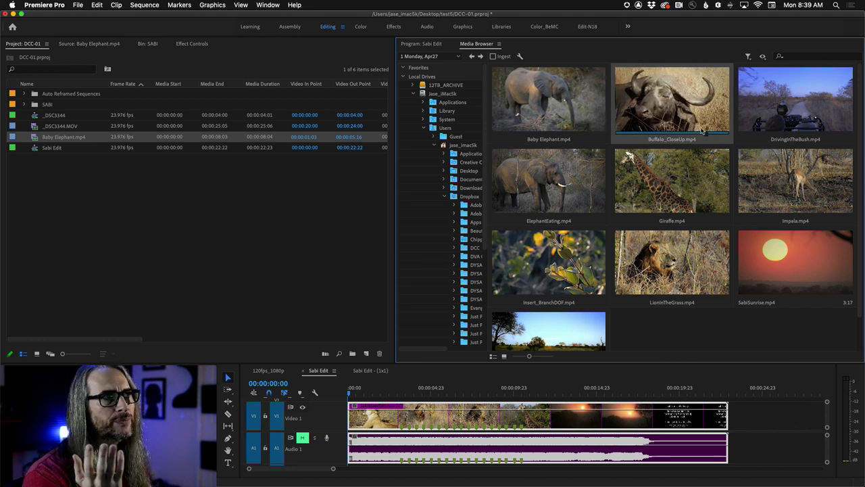
{"action": "left_click", "coordinate": [774, 112]}
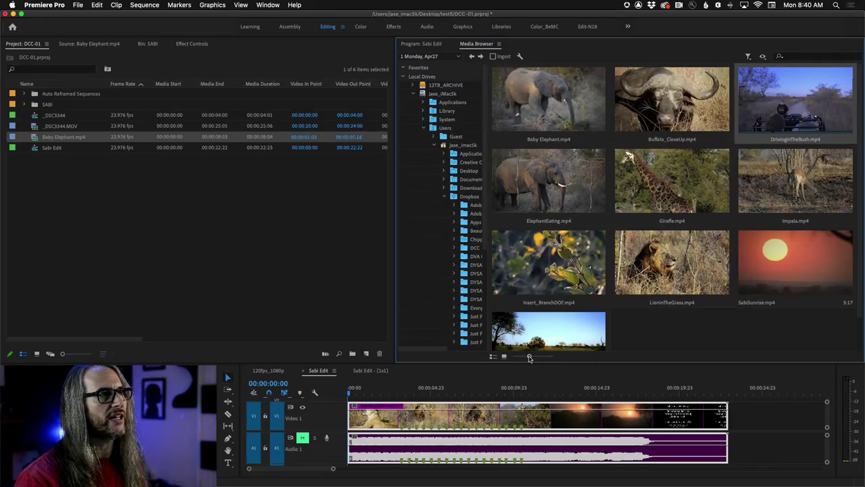
Step: Enlarge the Media Browser thumbnails further to two per row and review the folder's clips down to SunsetLandscapes.mp4
{"action": "left_click_drag", "start_coordinate": [529, 357], "coordinate": [539, 360]}
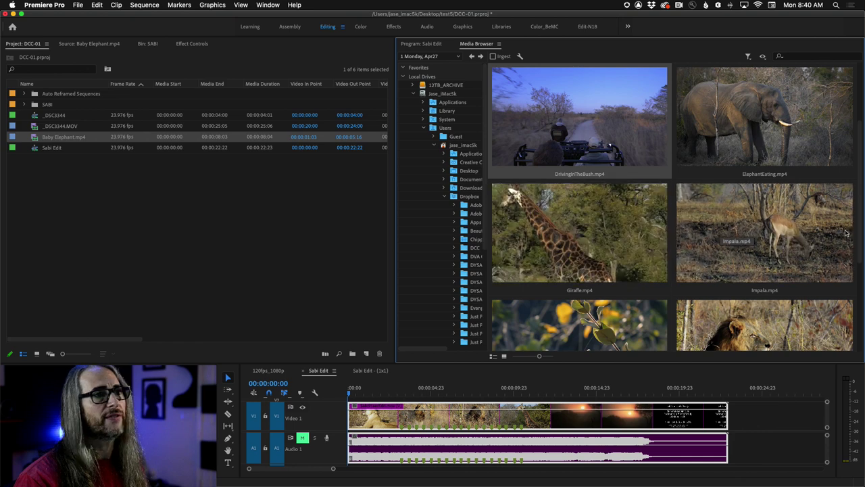
{"action": "scroll", "coordinate": [859, 290], "scroll_direction": "down", "scroll_amount": 2}
{"action": "scroll", "coordinate": [858, 290], "scroll_direction": "down", "scroll_amount": 3}
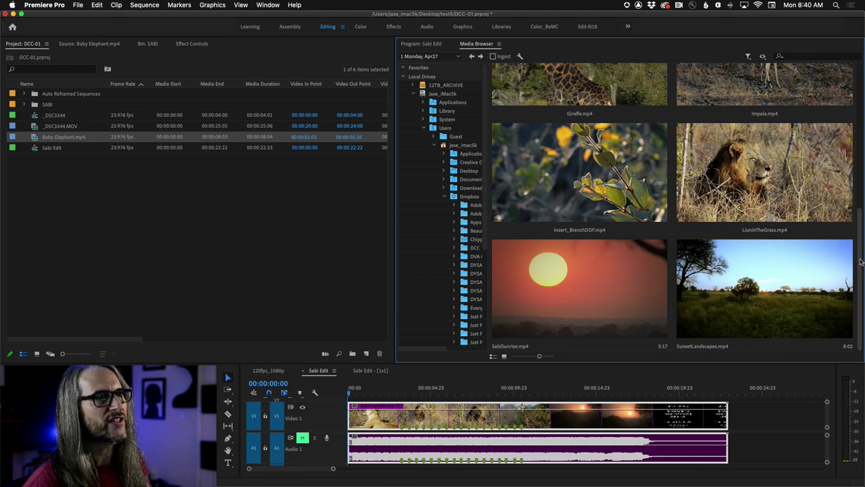
{"action": "left_click_drag", "start_coordinate": [862, 263], "coordinate": [862, 83]}
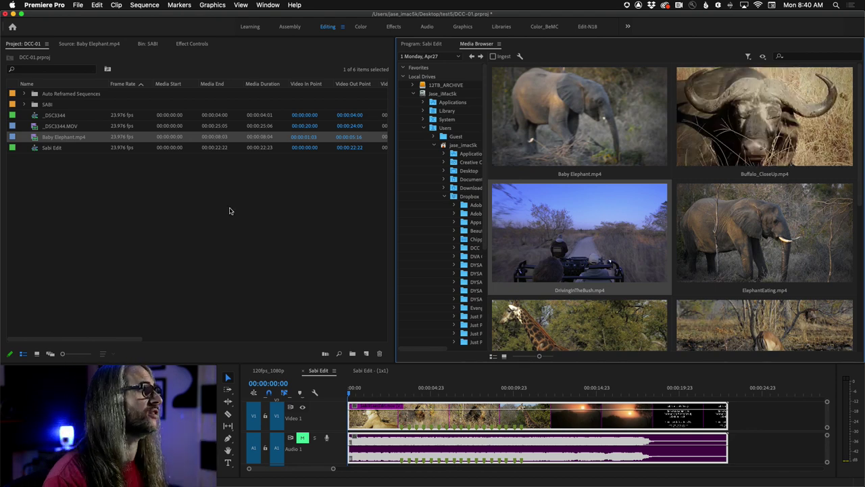
Step: Deselect the clip in the project and display the contents of the SABI bin
{"action": "left_click", "coordinate": [199, 195]}
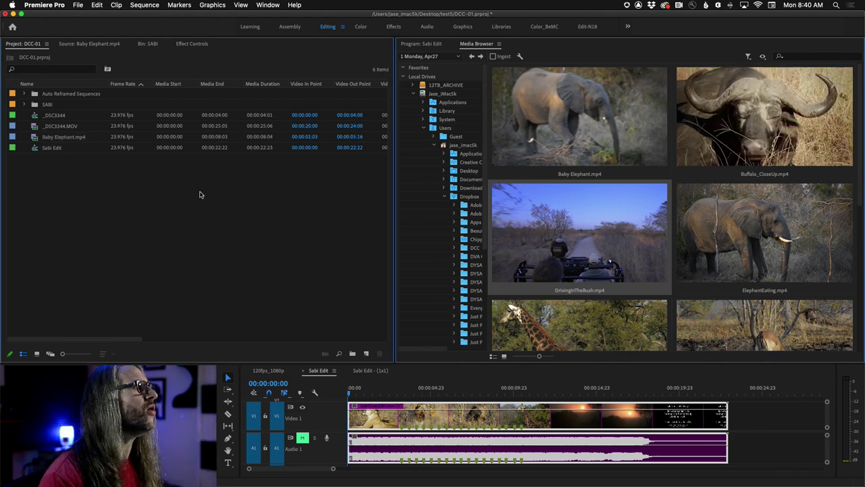
{"action": "left_click", "coordinate": [151, 45]}
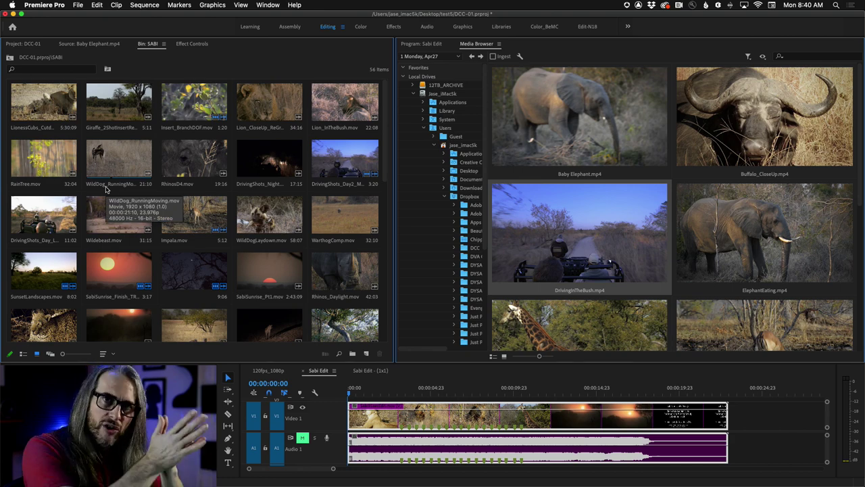
Step: Review the SABI bin's clips from start to end and look at the DCC-01 project's top-level contents
{"action": "scroll", "coordinate": [108, 186], "scroll_direction": "down", "scroll_amount": 10}
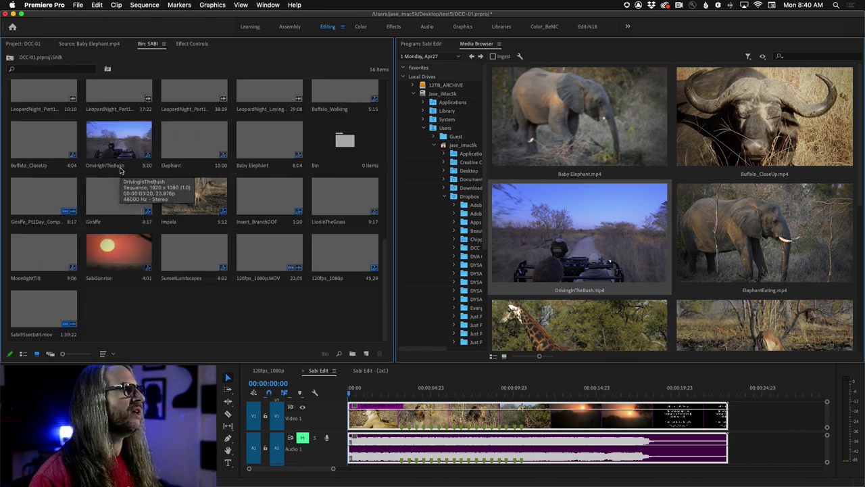
{"action": "scroll", "coordinate": [116, 173], "scroll_direction": "up", "scroll_amount": 10}
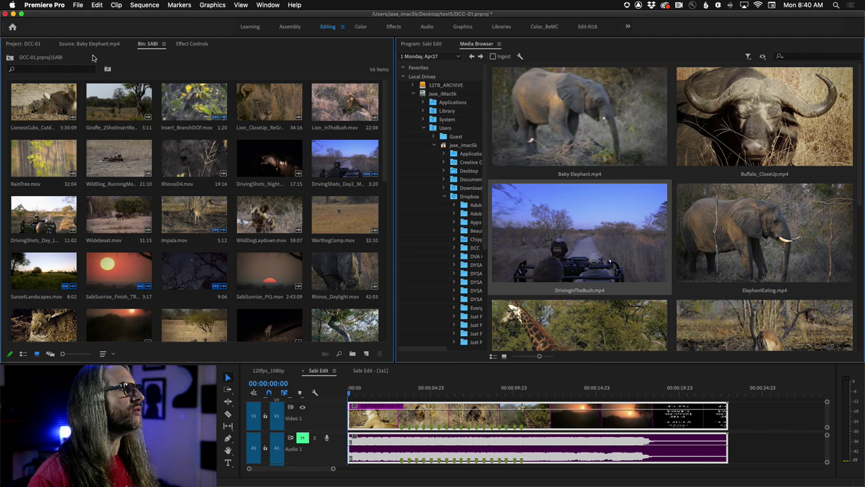
{"action": "left_click", "coordinate": [24, 44]}
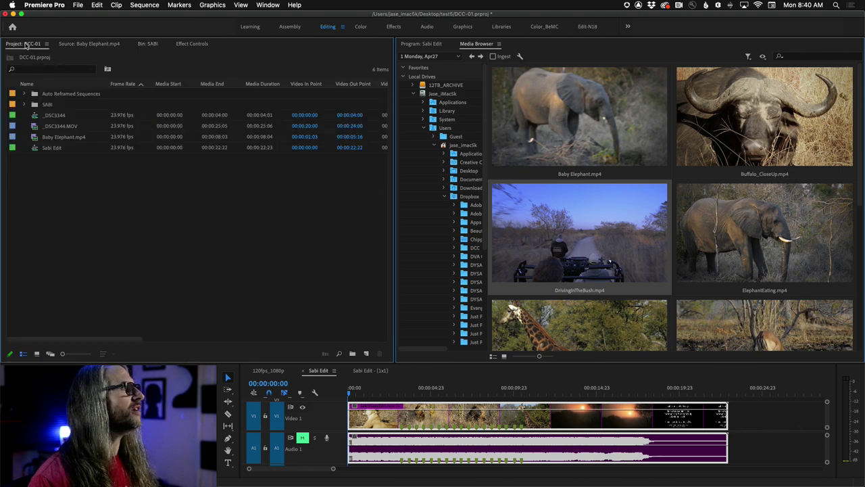
{"action": "left_click", "coordinate": [73, 44]}
{"action": "left_click", "coordinate": [146, 44]}
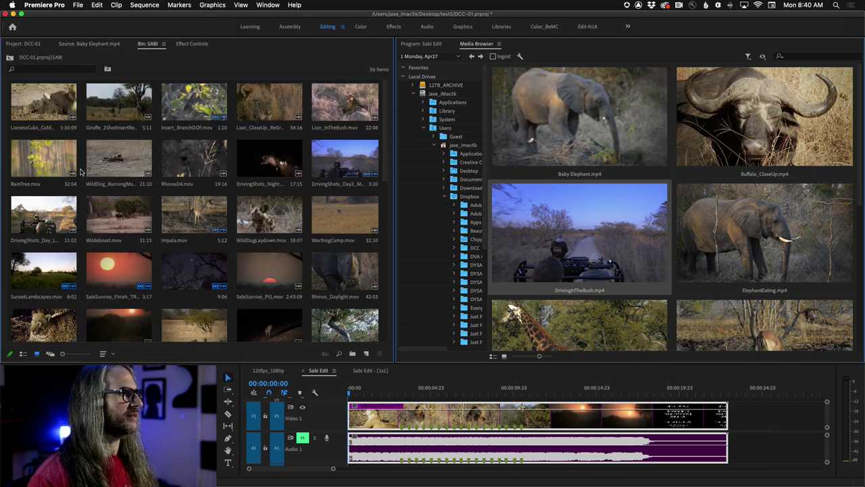
{"action": "scroll", "coordinate": [374, 187], "scroll_direction": "down", "scroll_amount": 5}
{"action": "scroll", "coordinate": [271, 210], "scroll_direction": "up", "scroll_amount": 5}
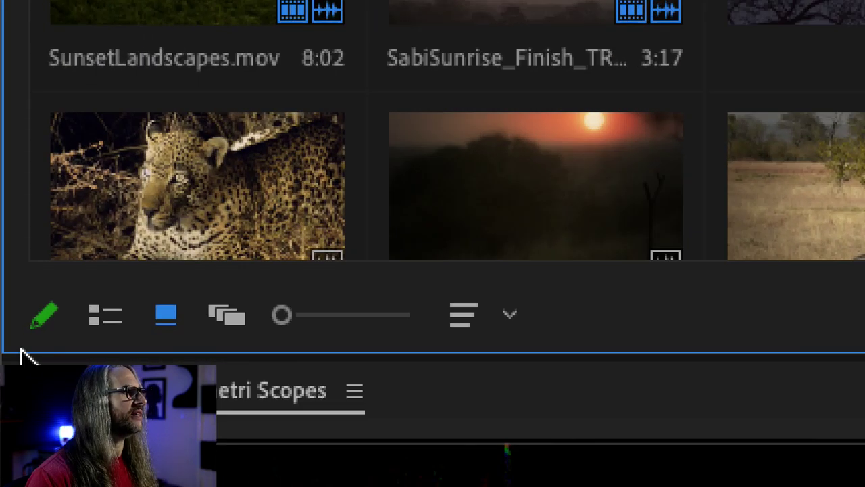
Step: Expand the SABI bin in the DCC-01 project's list view, review its clips and collapse it again
{"action": "left_click", "coordinate": [105, 330]}
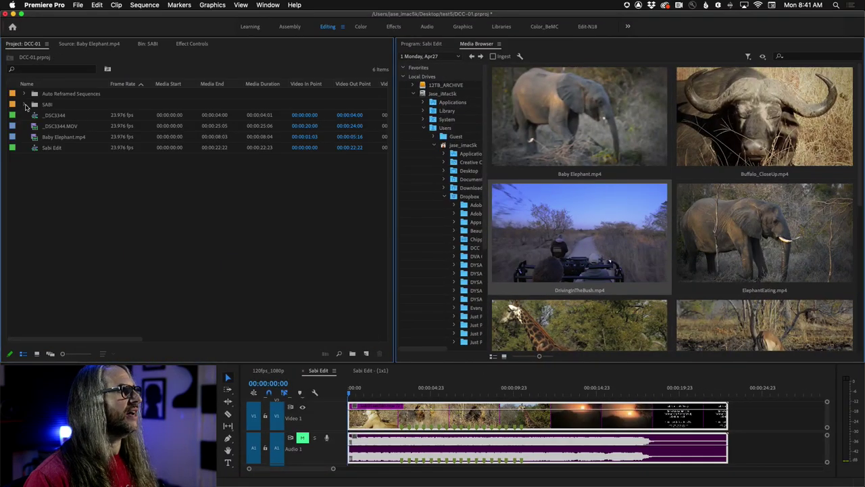
{"action": "left_click", "coordinate": [25, 105]}
{"action": "scroll", "coordinate": [96, 277], "scroll_direction": "down", "scroll_amount": 5}
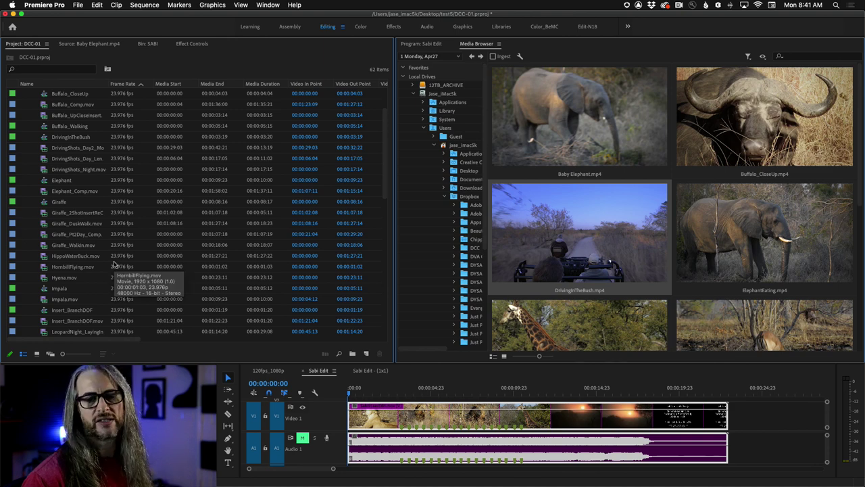
{"action": "scroll", "coordinate": [37, 140], "scroll_direction": "up", "scroll_amount": 5}
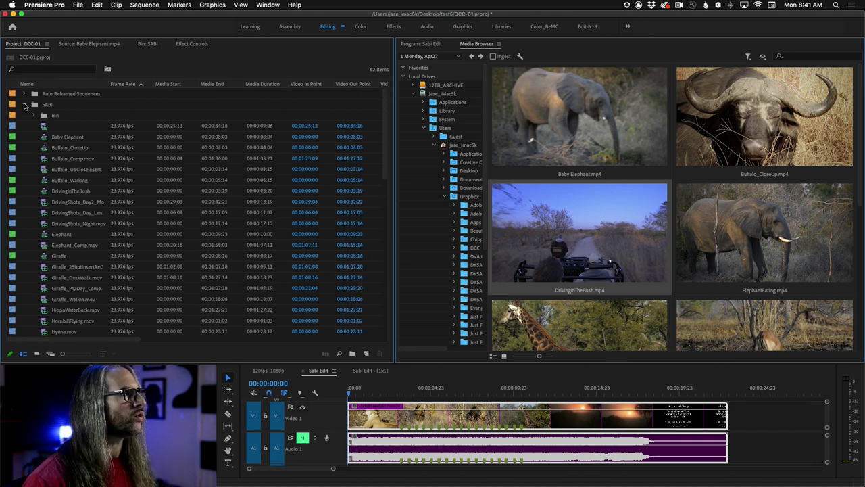
{"action": "left_click", "coordinate": [25, 106]}
Step: Rearrange the SABI bin thumbnails so SabiSunrise_Finish_TR.mov comes first, Insert_BranchDOF.mov second and Lion_CloseUp_ReGrade.mov third
{"action": "left_click", "coordinate": [144, 44]}
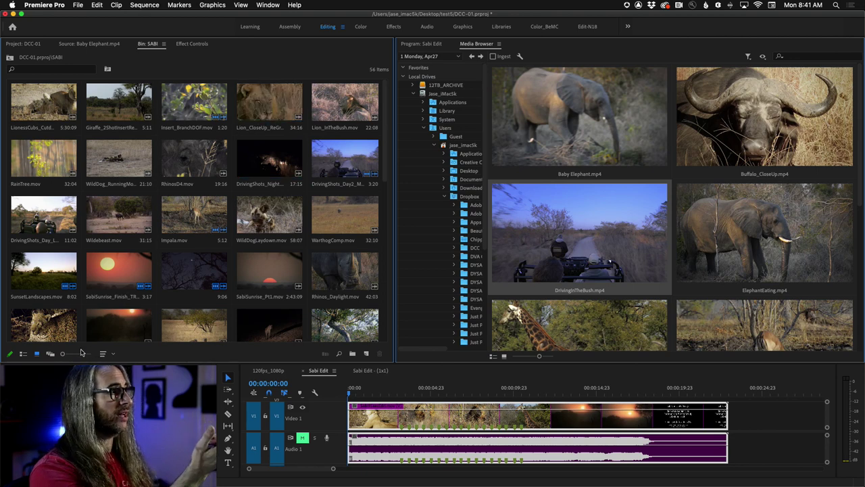
{"action": "left_click", "coordinate": [99, 268]}
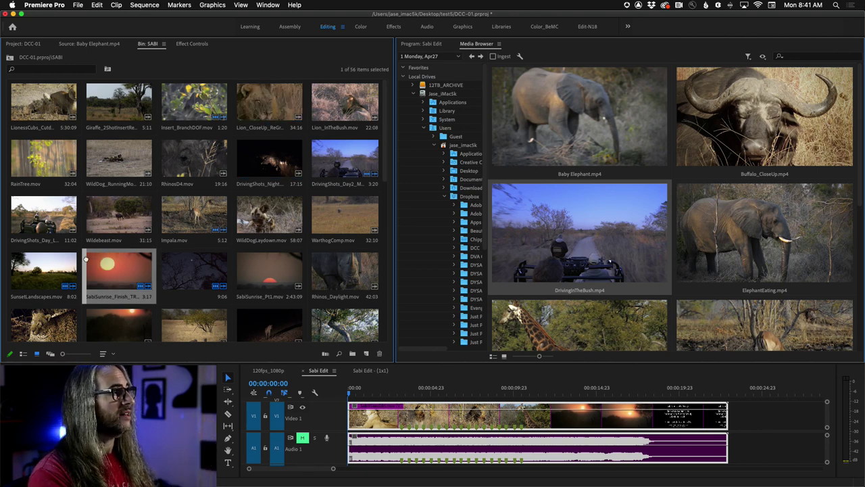
{"action": "left_click_drag", "start_coordinate": [108, 270], "coordinate": [14, 108]}
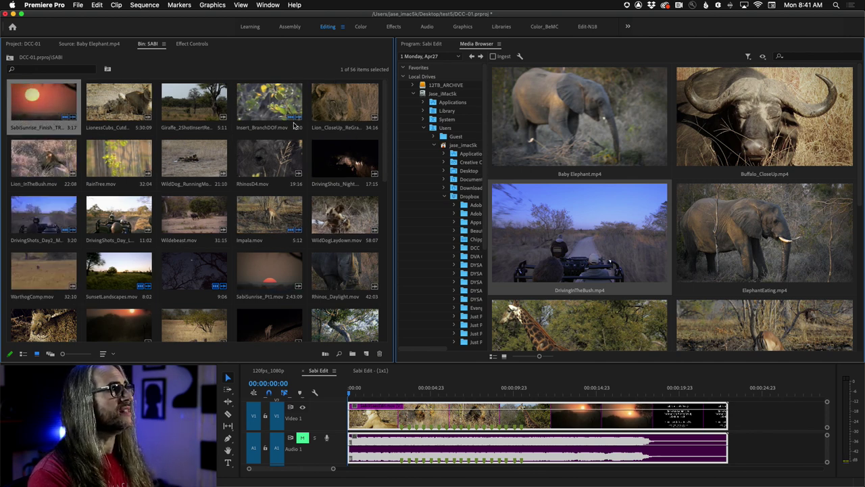
{"action": "left_click_drag", "start_coordinate": [273, 106], "coordinate": [91, 108]}
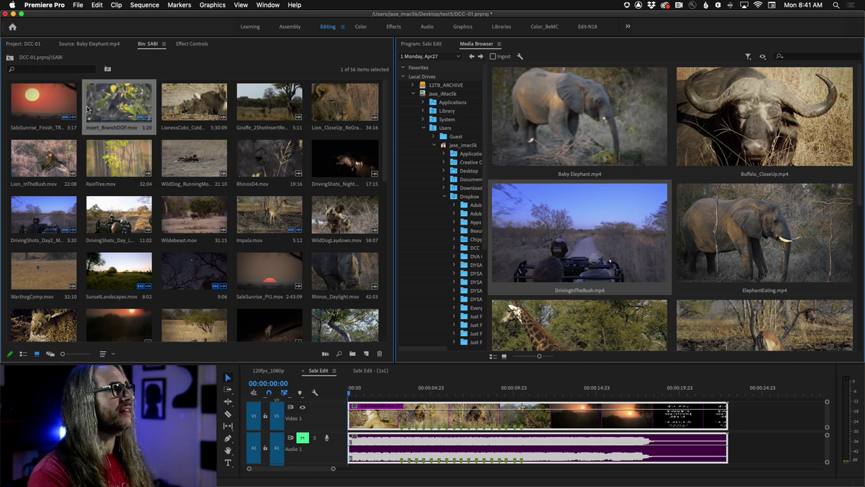
{"action": "left_click_drag", "start_coordinate": [344, 104], "coordinate": [166, 108]}
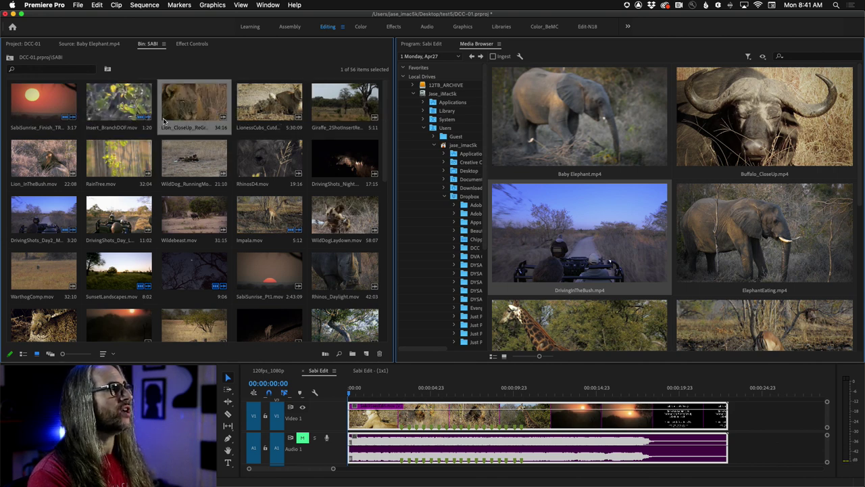
Step: Reorder the storyboard with DrivingShots_Day2_Morn.mov in second place, Wildebeest.mov in fifth and HornbillFlying.mov directly after RhinosD4.mov
{"action": "left_click_drag", "start_coordinate": [78, 211], "coordinate": [91, 125]}
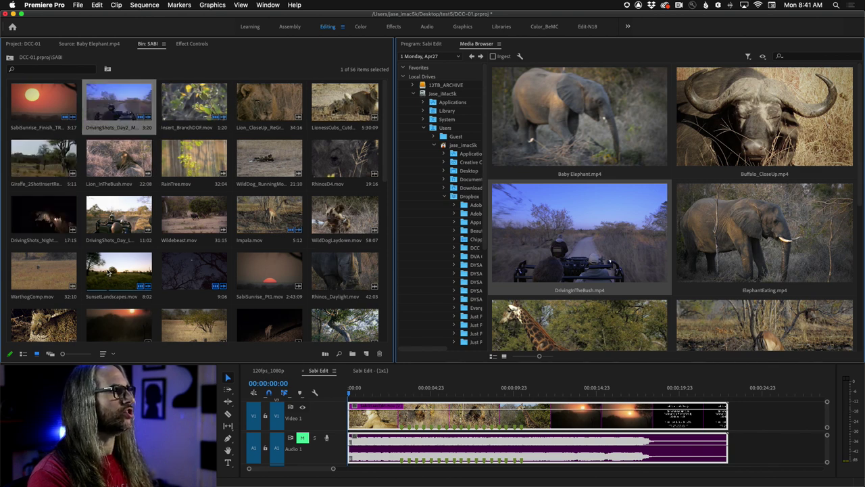
{"action": "left_click_drag", "start_coordinate": [194, 228], "coordinate": [311, 112]}
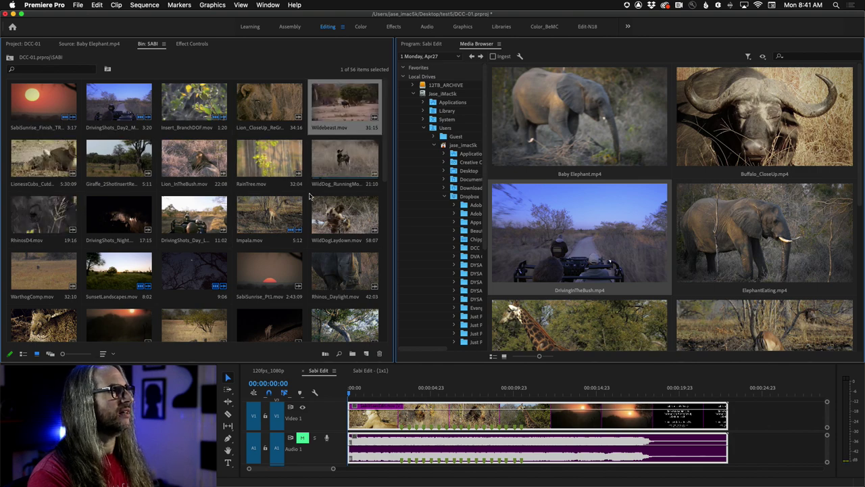
{"action": "left_click_drag", "start_coordinate": [342, 330], "coordinate": [243, 212]}
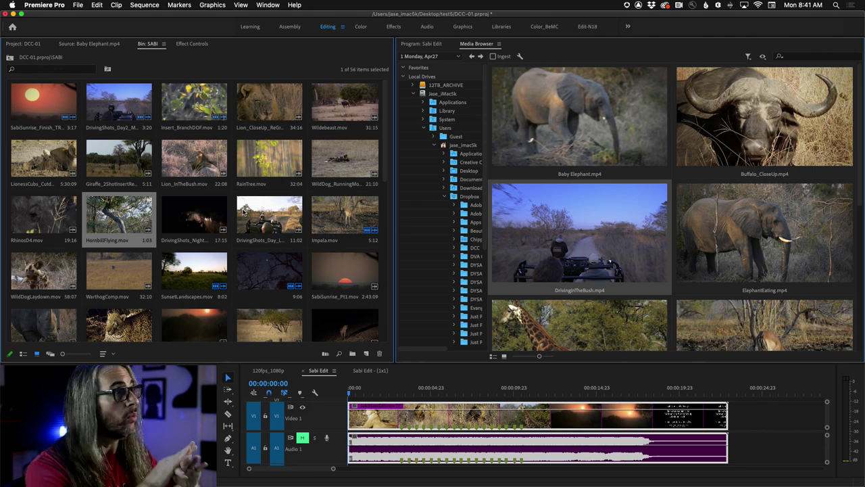
Step: Create a new sequence from the first ten clips, SabiSunrise_Finish_TR.mov through the WildDog_RunningMoving.mov clip, in their storyboard order
{"action": "scroll", "coordinate": [204, 120], "scroll_direction": "down", "scroll_amount": 10}
{"action": "scroll", "coordinate": [204, 120], "scroll_direction": "down", "scroll_amount": 10}
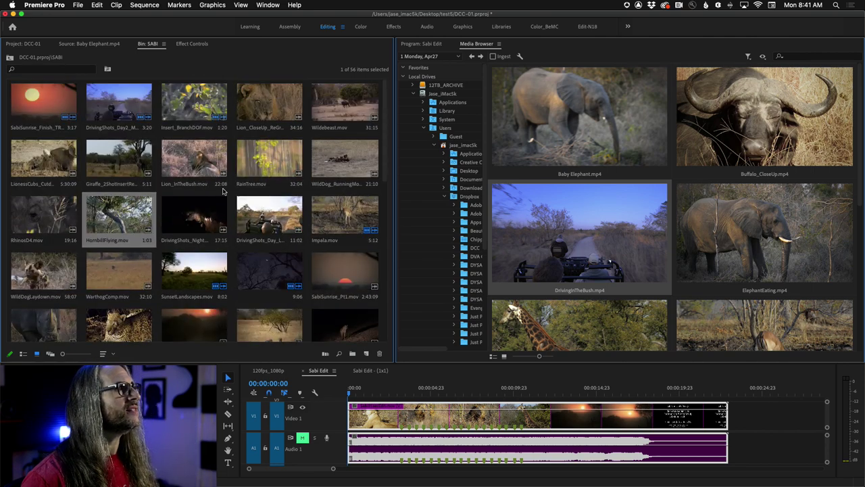
{"action": "left_click", "coordinate": [42, 102]}
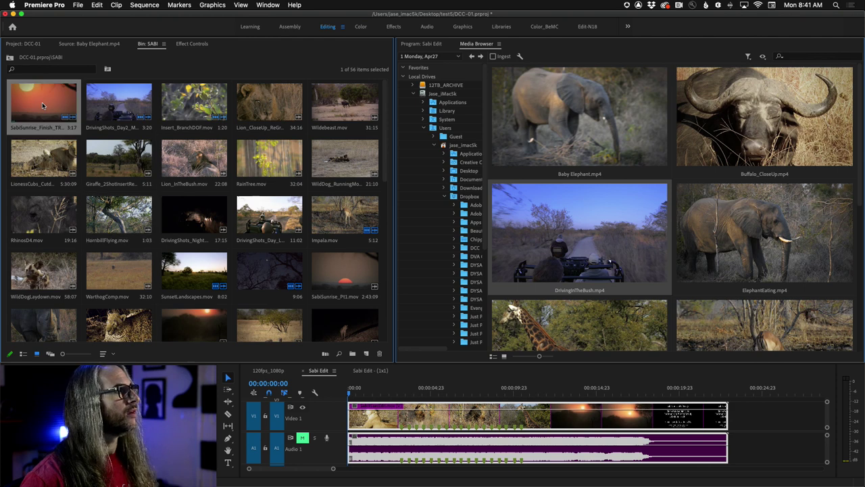
{"action": "left_click", "coordinate": [352, 164], "text": "shift"}
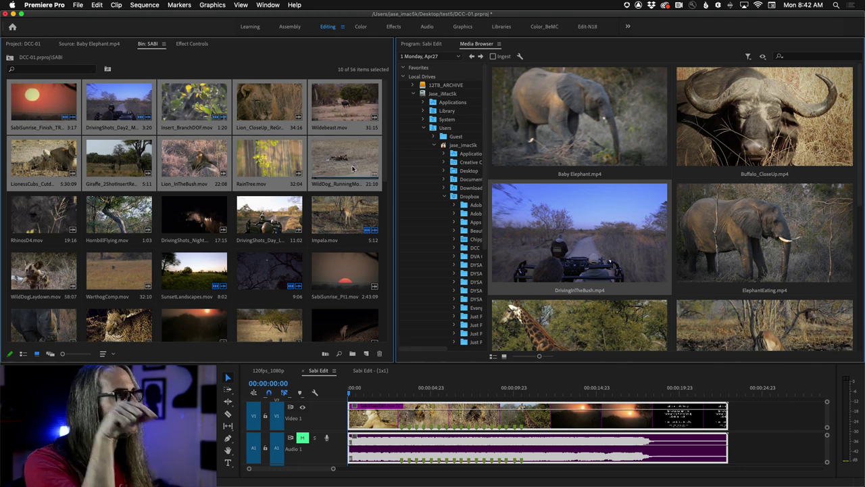
{"action": "scroll", "coordinate": [34, 101], "scroll_direction": "down", "scroll_amount": 1}
{"action": "right_click", "coordinate": [34, 101]}
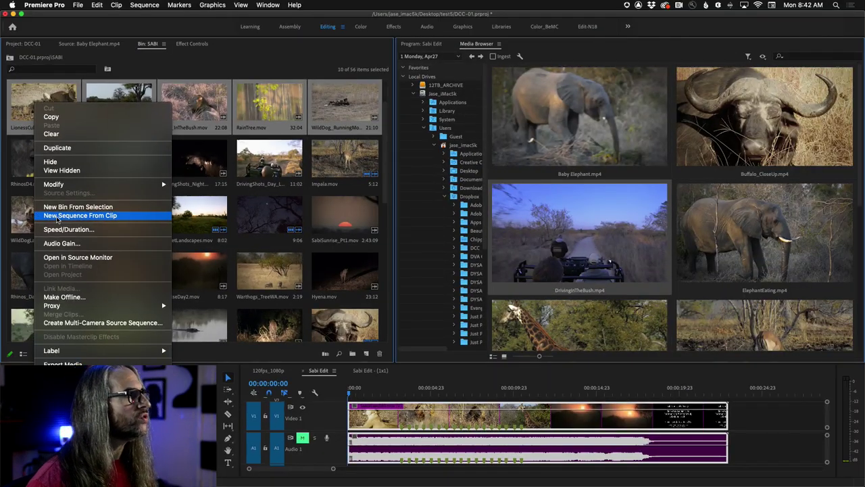
{"action": "left_click", "coordinate": [57, 215]}
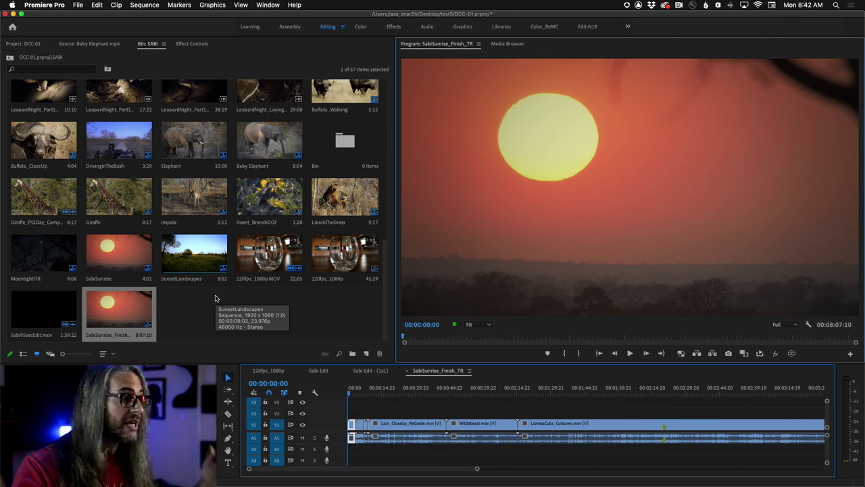
Step: Mute audio track A1, fit the whole sequence in the timeline and make video track V1 tall enough for thumbnails
{"action": "left_click", "coordinate": [302, 438]}
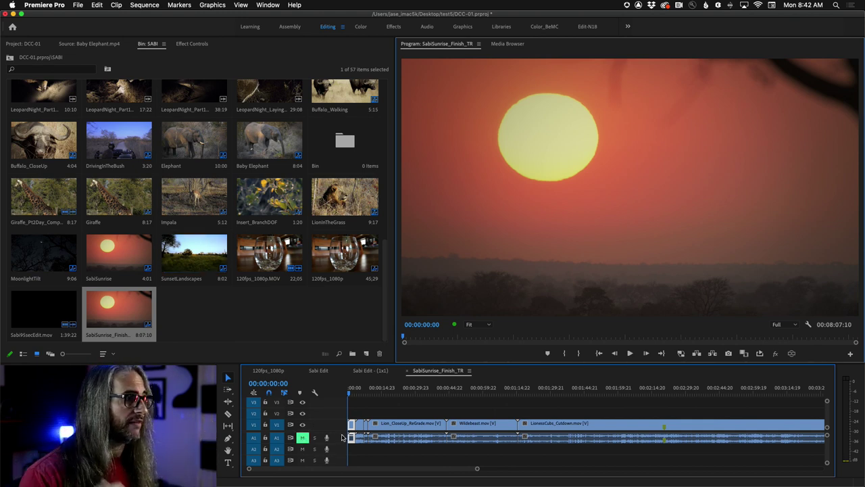
{"action": "key", "text": "backslash"}
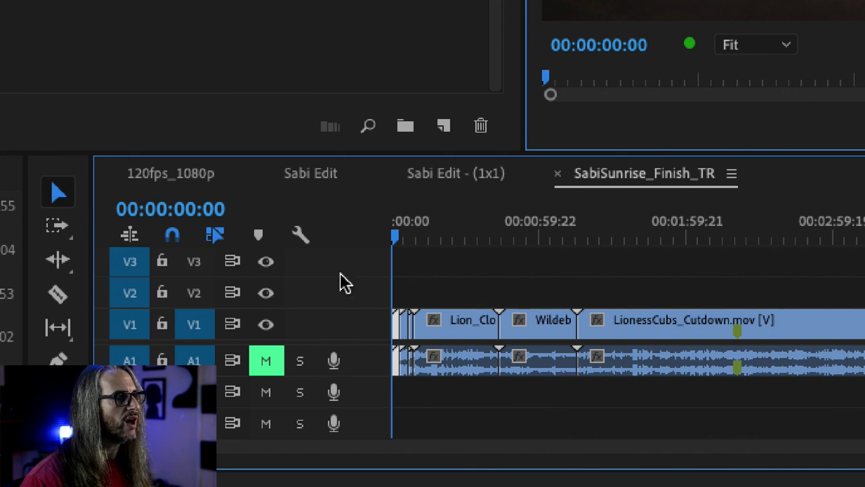
{"action": "left_click_drag", "start_coordinate": [358, 311], "coordinate": [354, 257]}
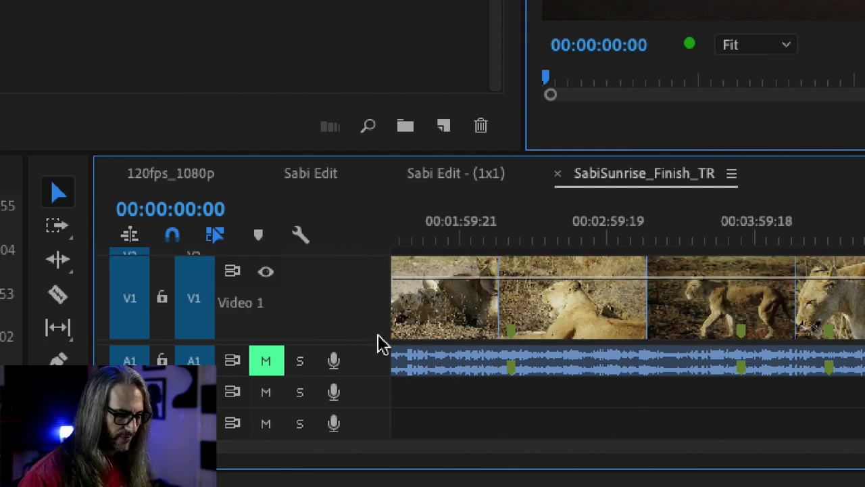
{"action": "scroll", "coordinate": [382, 345], "scroll_direction": "up", "scroll_amount": 5}
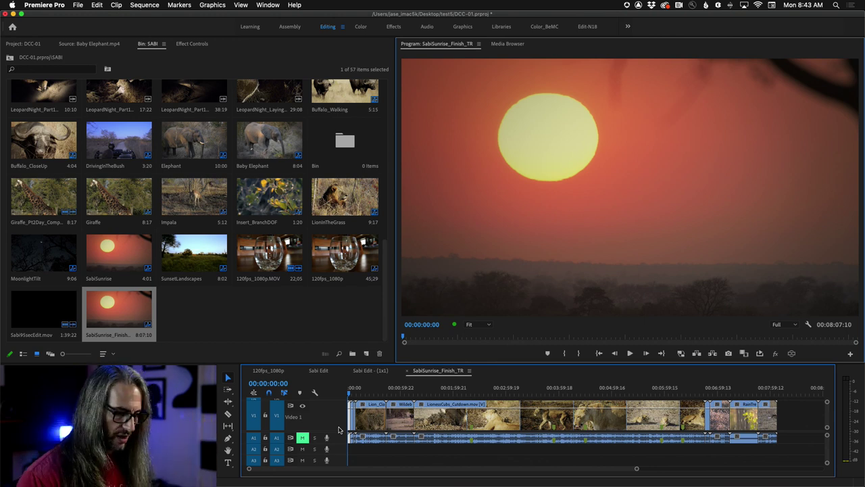
Step: Examine how the V1 clip thumbnails display at different timeline zoom levels
{"action": "key", "text": "equal"}
{"action": "key", "text": "equal"}
{"action": "key", "text": "equal"}
{"action": "key", "text": "equal"}
{"action": "key", "text": "equal"}
{"action": "key", "text": "equal"}
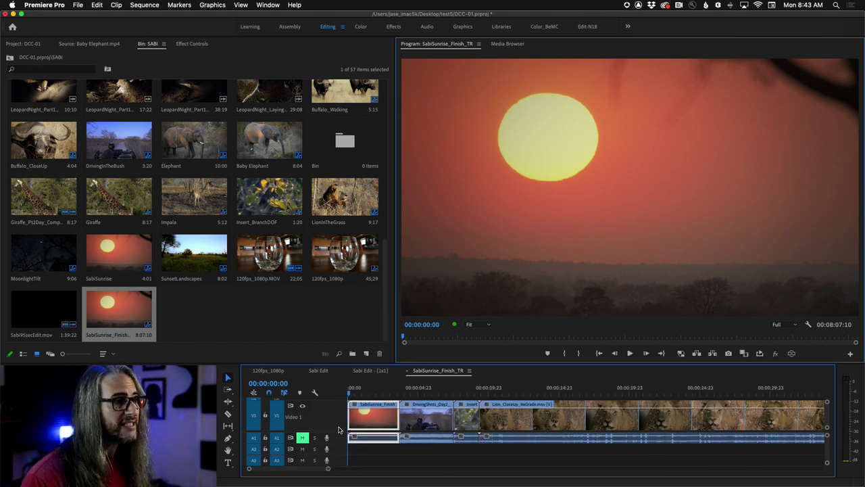
{"action": "key", "text": "minus"}
{"action": "key", "text": "minus"}
{"action": "key", "text": "equal"}
{"action": "key", "text": "equal"}
{"action": "key", "text": "minus"}
{"action": "key", "text": "minus"}
{"action": "key", "text": "minus"}
{"action": "key", "text": "minus"}
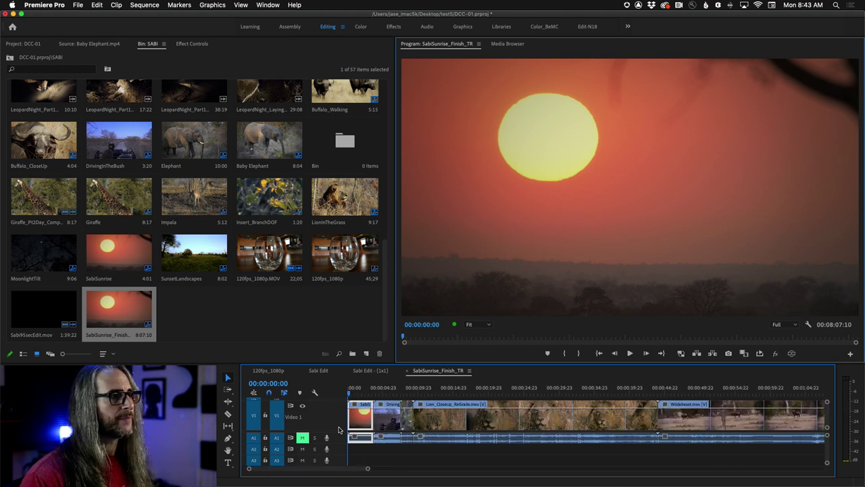
Step: Check the Timeline Display Settings and the sequence's thumbnail display options with the opening clips magnified
{"action": "left_click", "coordinate": [314, 393]}
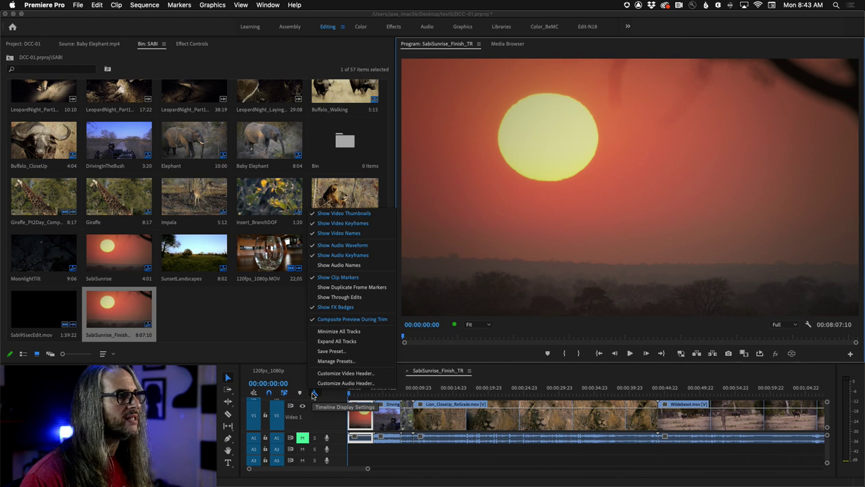
{"action": "left_click", "coordinate": [330, 414]}
{"action": "key", "text": "equal"}
{"action": "key", "text": "equal"}
{"action": "key", "text": "equal"}
{"action": "left_click", "coordinate": [470, 371]}
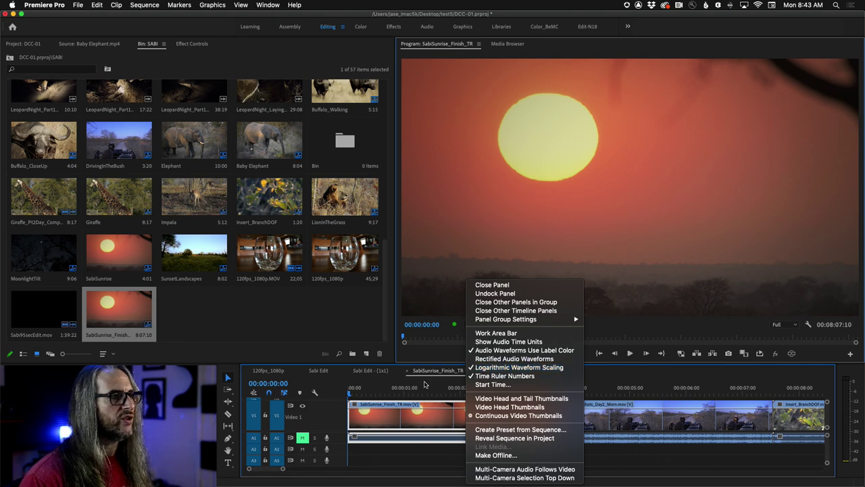
{"action": "left_click", "coordinate": [474, 376]}
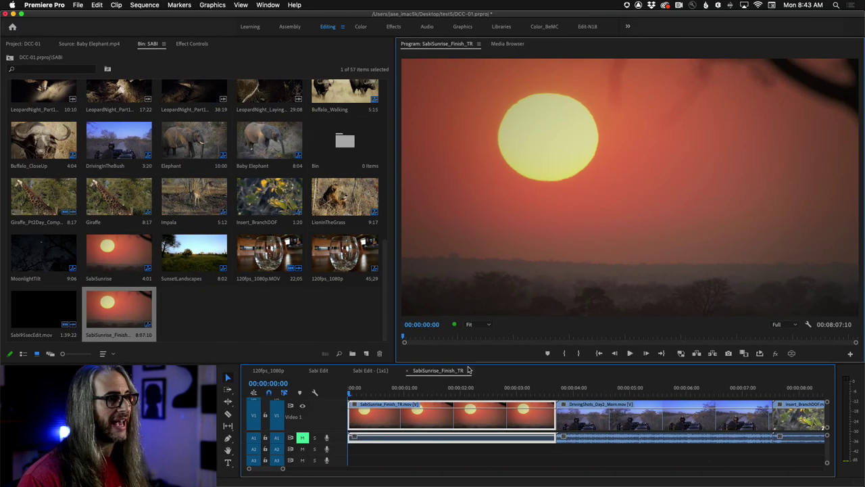
Step: Try Video Head and Tail Thumbnails and Video Head Thumbnails on the sequence, and set it back to Continuous Video Thumbnails
{"action": "left_click", "coordinate": [468, 369]}
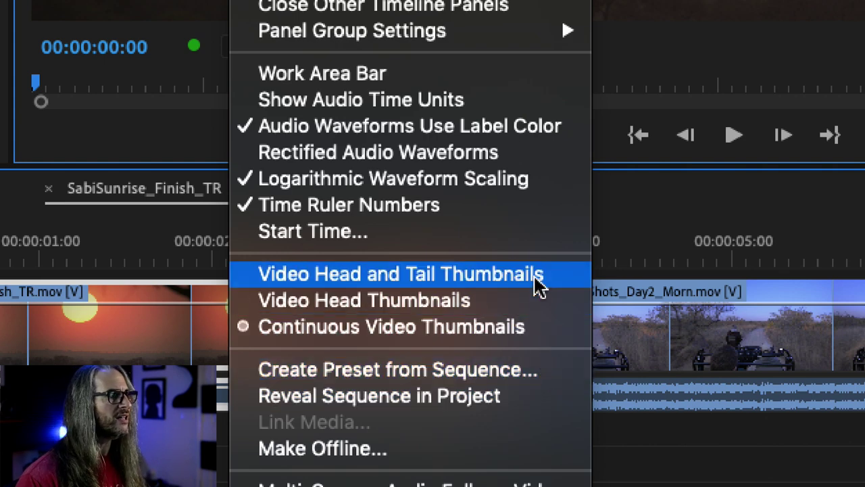
{"action": "left_click", "coordinate": [537, 284]}
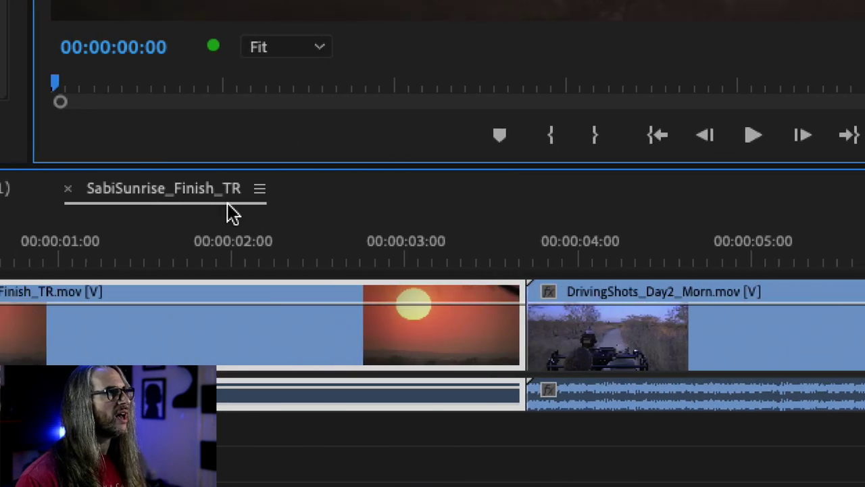
{"action": "left_click", "coordinate": [261, 189]}
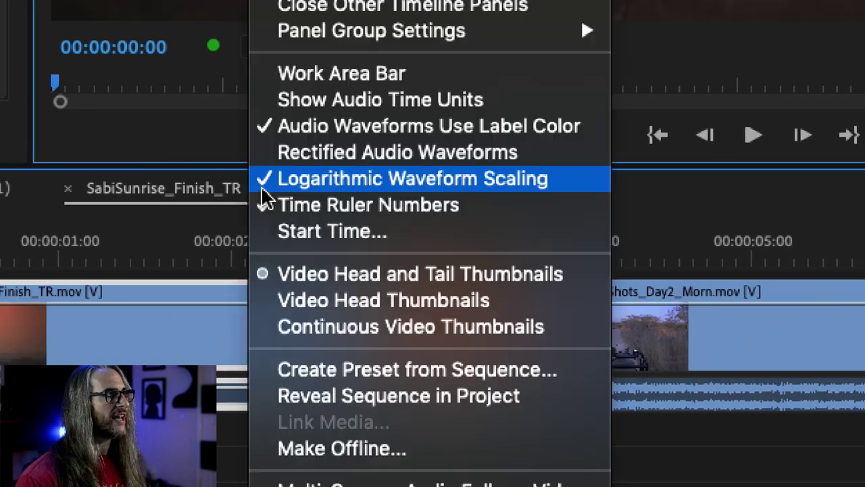
{"action": "left_click", "coordinate": [436, 304]}
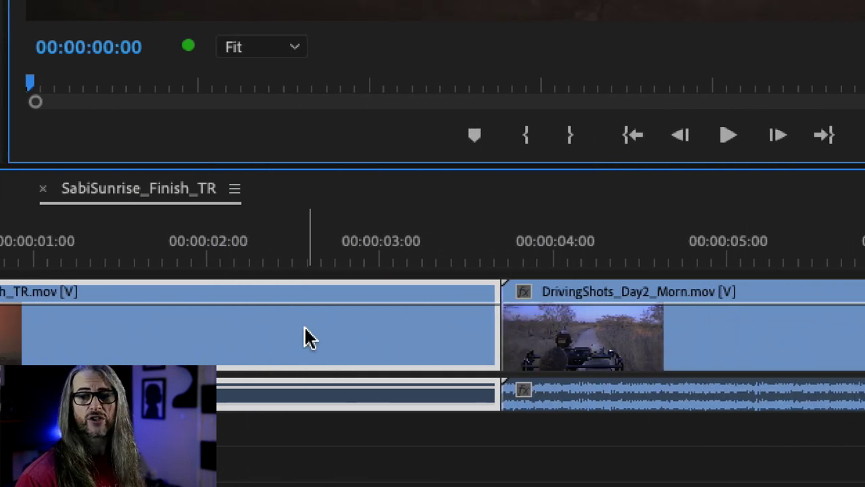
{"action": "left_click", "coordinate": [235, 189]}
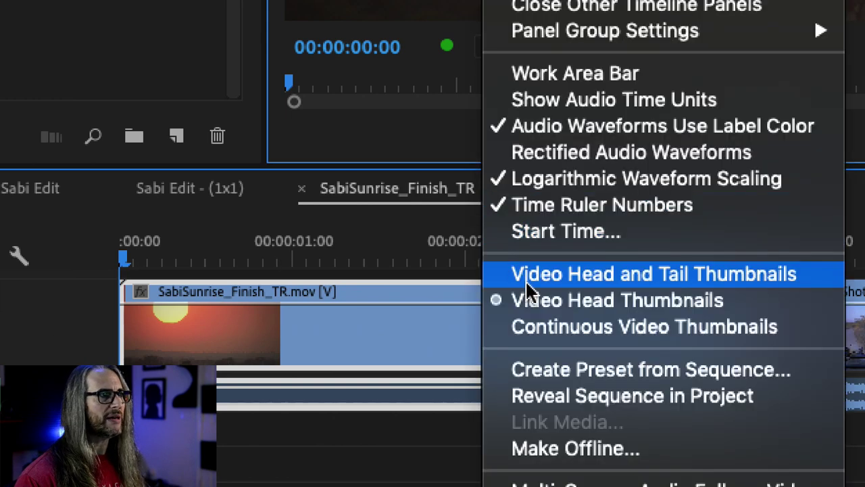
{"action": "left_click", "coordinate": [814, 333]}
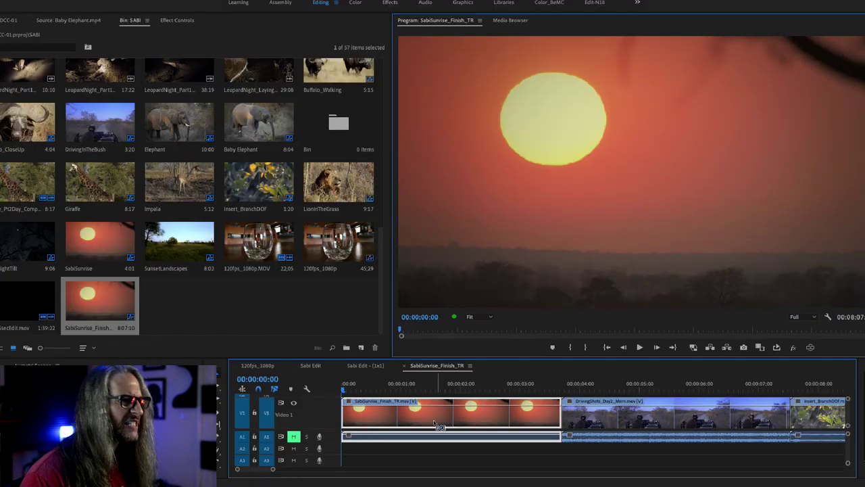
Step: Examine how the continuous thumbnails display on the V1 clips, from the whole sequence down to the opening clips
{"action": "key", "text": "minus"}
{"action": "key", "text": "minus"}
{"action": "key", "text": "minus"}
{"action": "key", "text": "minus"}
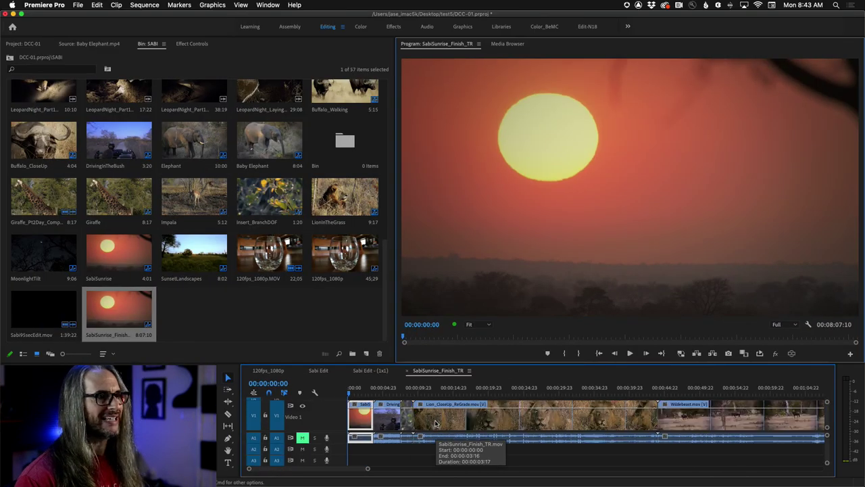
{"action": "key", "text": "minus"}
{"action": "key", "text": "minus"}
{"action": "key", "text": "minus"}
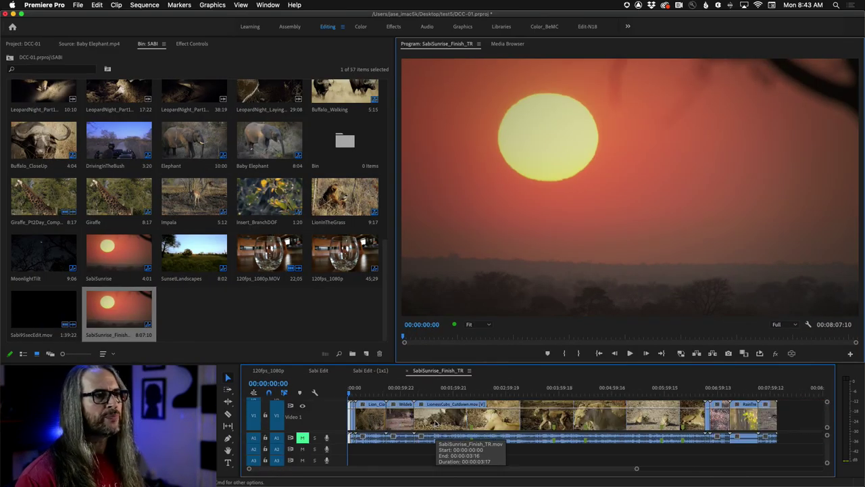
{"action": "key", "text": "equal"}
{"action": "key", "text": "equal"}
{"action": "key", "text": "equal"}
{"action": "key", "text": "equal"}
{"action": "key", "text": "equal"}
{"action": "key", "text": "equal"}
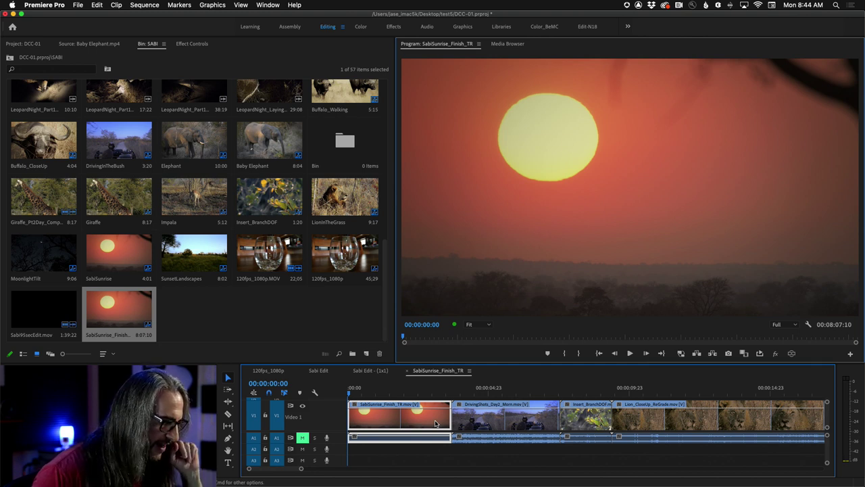
{"action": "mouse_move", "coordinate": [419, 483]}
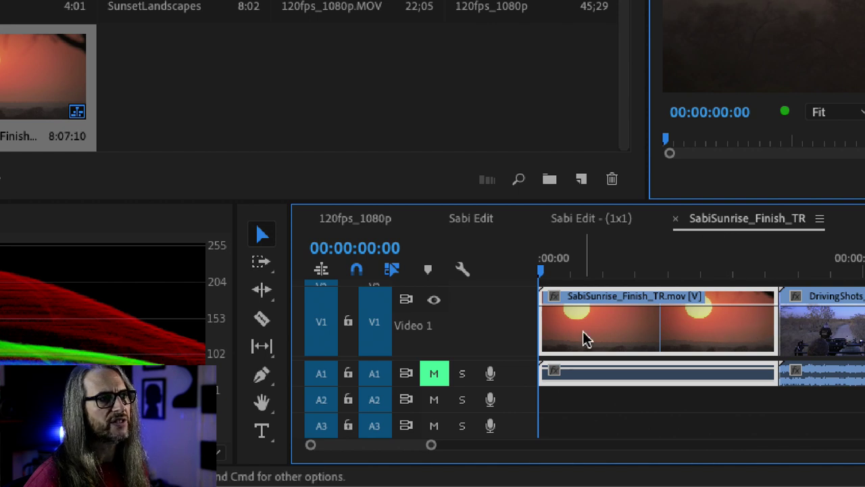
{"action": "mouse_move", "coordinate": [781, 325]}
{"action": "left_mouse_down"}
{"action": "mouse_move", "coordinate": [615, 329]}
{"action": "mouse_move", "coordinate": [777, 324]}
{"action": "left_mouse_up"}
{"action": "left_click_drag", "start_coordinate": [542, 325], "coordinate": [497, 331]}
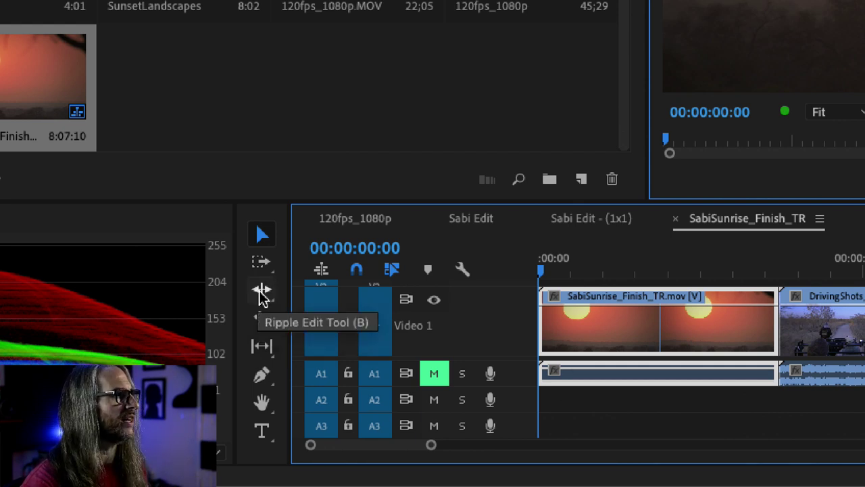
{"action": "left_click", "coordinate": [263, 291]}
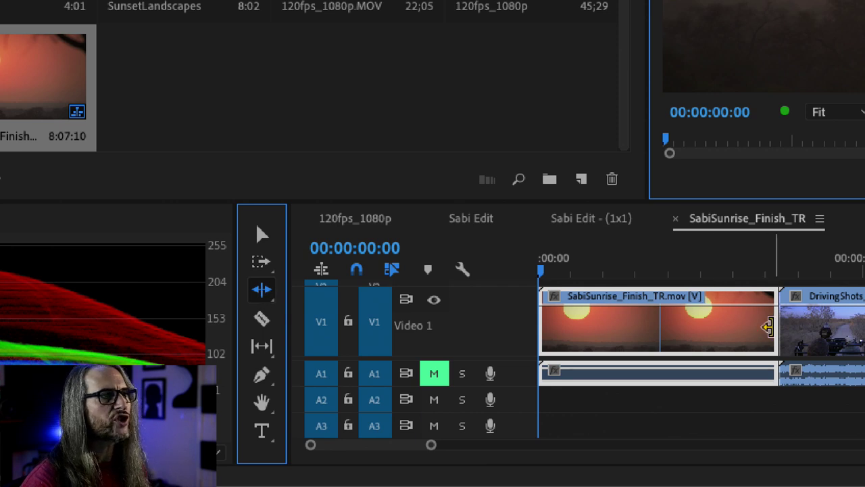
{"action": "left_click", "coordinate": [262, 234]}
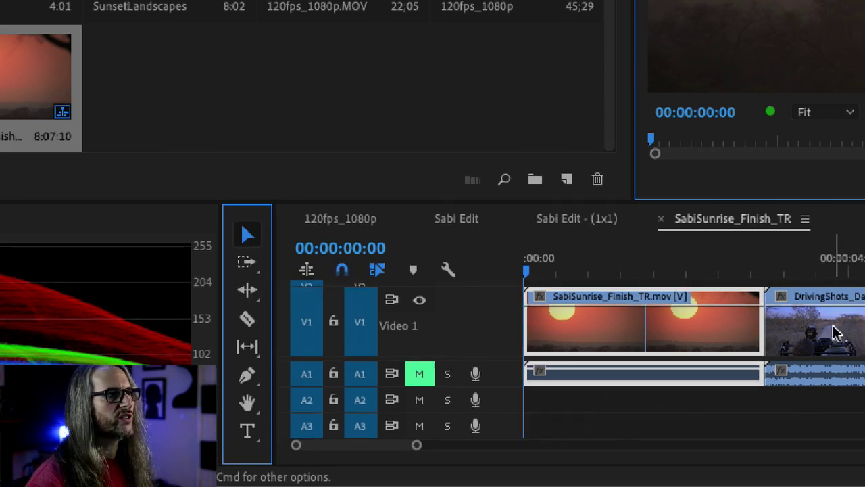
Step: Try shortening the end of SabiSunrise_Finish_TR.mov with the Selection tool and closing the gap by hand, and undo these edits
{"action": "left_click_drag", "start_coordinate": [750, 329], "coordinate": [679, 329]}
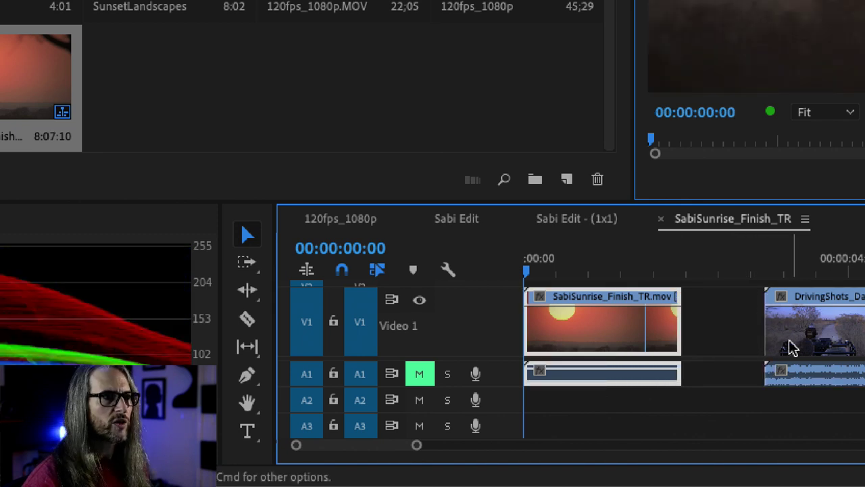
{"action": "left_click", "coordinate": [810, 345]}
{"action": "left_click_drag", "start_coordinate": [811, 343], "coordinate": [737, 344]}
{"action": "key", "text": "super+z"}
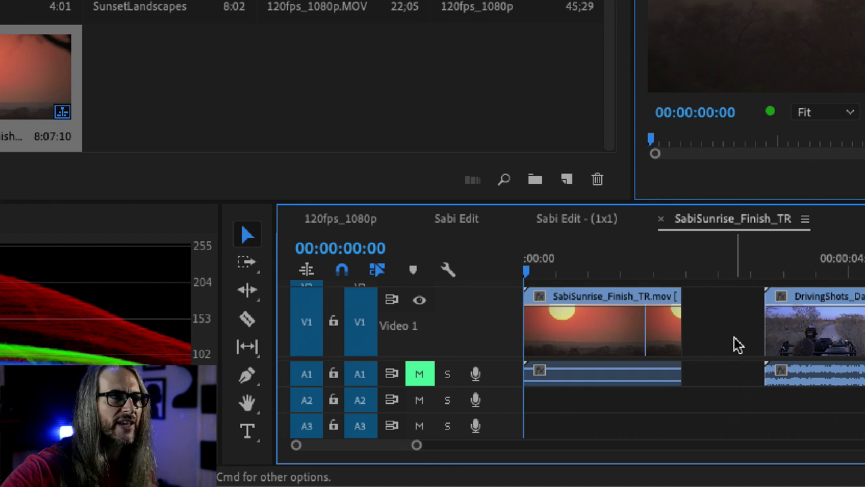
{"action": "key", "text": "super+z"}
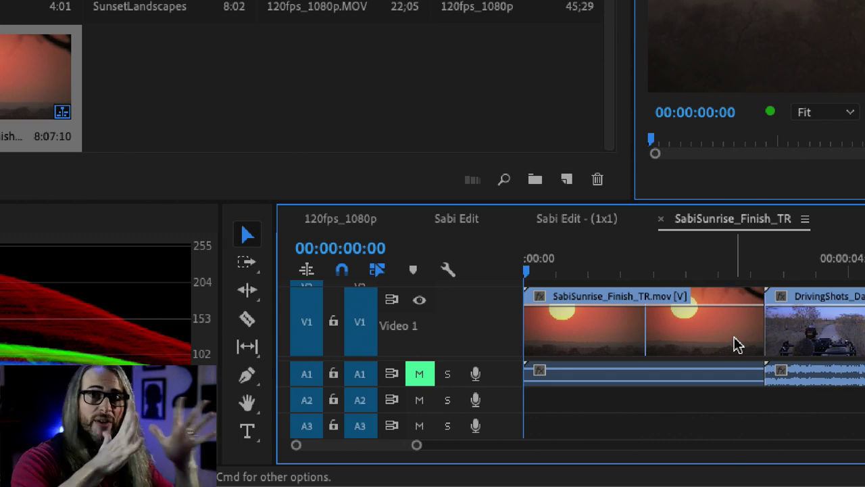
Step: Ripple trim the ends of SabiSunrise_Finish_TR.mov and DrivingShots_Day2_Morn.mov and the starts of the Insert_BranchDOF and Lion_CloseUp_ReGrade.mov clips
{"action": "left_click", "coordinate": [248, 290]}
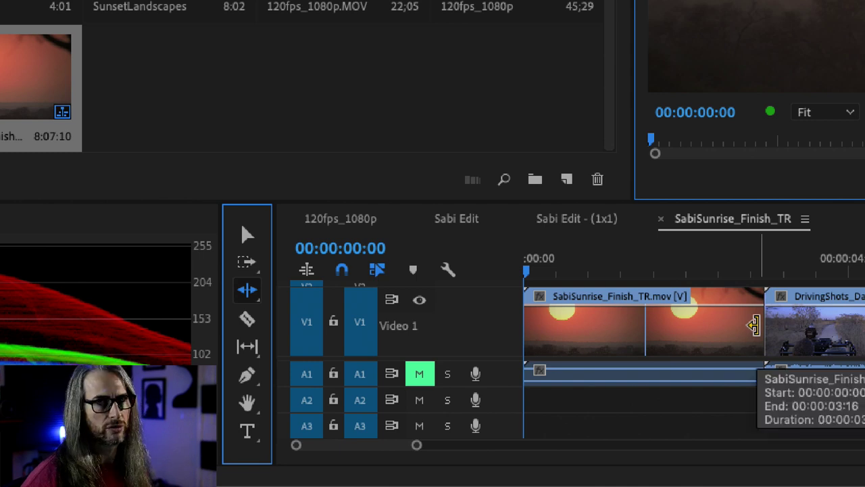
{"action": "left_click_drag", "start_coordinate": [754, 326], "coordinate": [669, 336]}
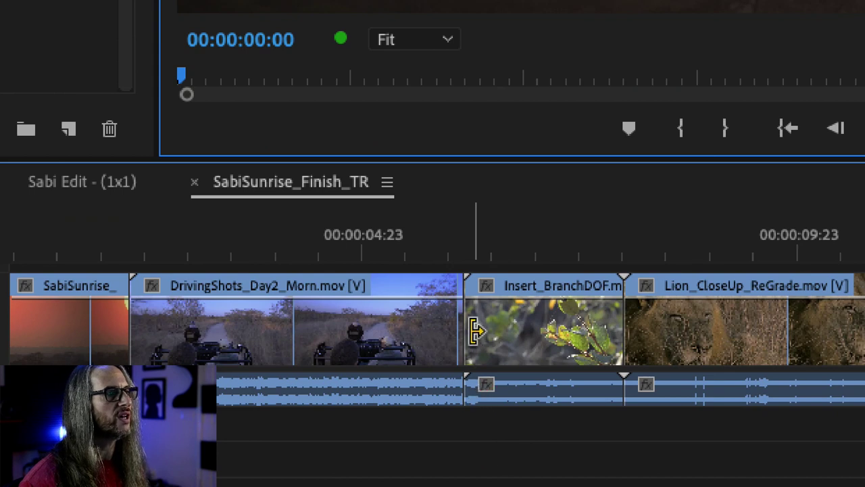
{"action": "left_click_drag", "start_coordinate": [476, 330], "coordinate": [538, 330]}
{"action": "left_click_drag", "start_coordinate": [446, 330], "coordinate": [325, 328]}
{"action": "left_click_drag", "start_coordinate": [462, 332], "coordinate": [568, 338]}
Step: Ripple trim about 20 seconds off the end of Lion_CloseUp_ReGrade.mov and about 10 seconds off the end of Wildebeest.mov
{"action": "key", "text": "backslash"}
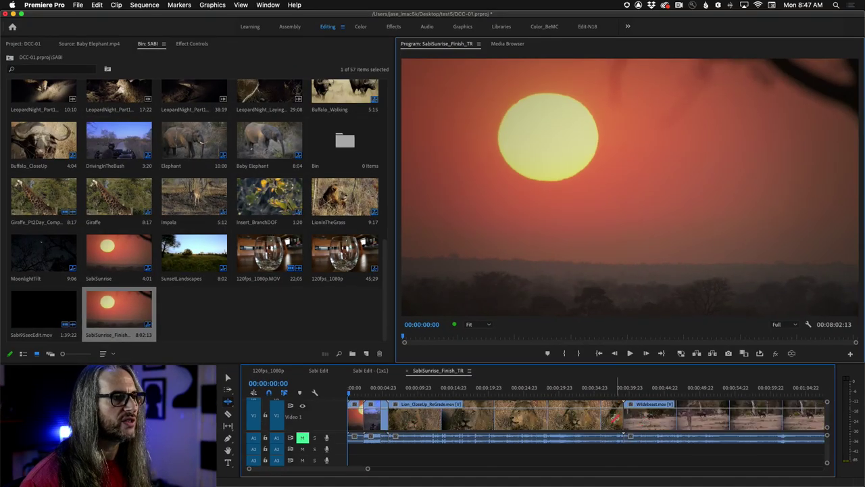
{"action": "left_click_drag", "start_coordinate": [622, 417], "coordinate": [475, 417]}
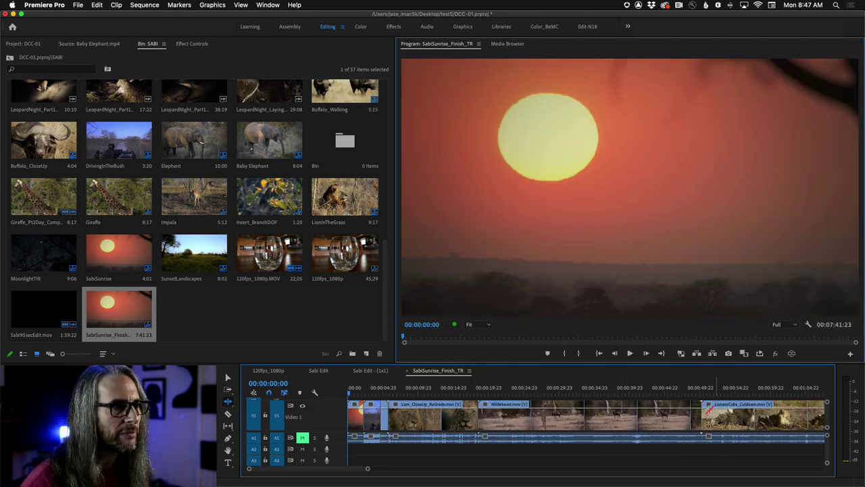
{"action": "left_click_drag", "start_coordinate": [701, 417], "coordinate": [628, 417]}
{"action": "left_click_drag", "start_coordinate": [482, 418], "coordinate": [431, 419]}
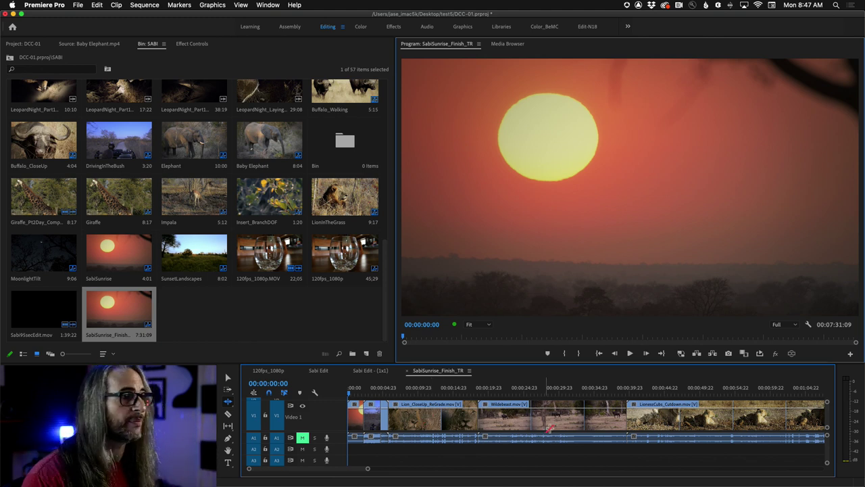
Step: Split LionessCubs_Cutdown.mov at 00:01:00:22 with the Razor tool
{"action": "scroll", "coordinate": [602, 431], "scroll_direction": "right", "scroll_amount": 5}
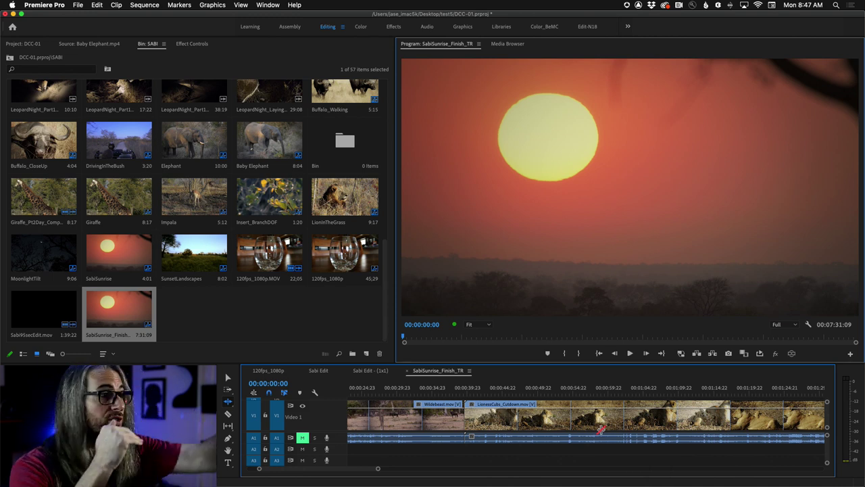
{"action": "scroll", "coordinate": [551, 420], "scroll_direction": "left", "scroll_amount": 2}
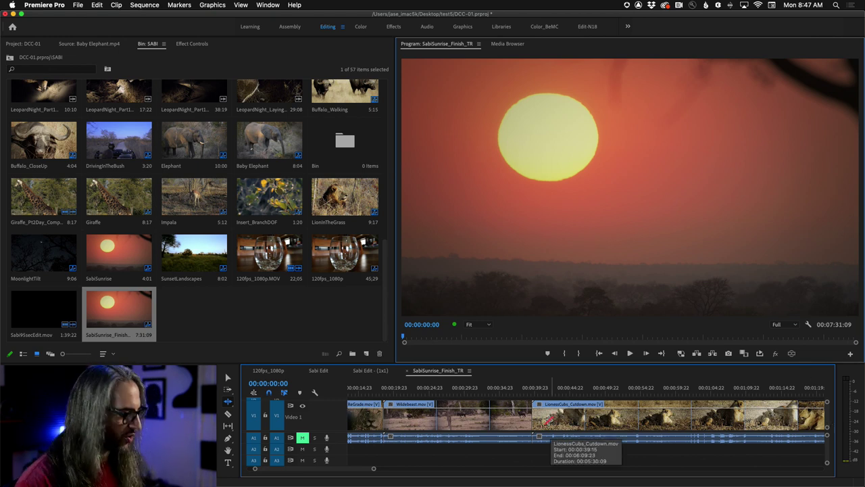
{"action": "key", "text": "grave"}
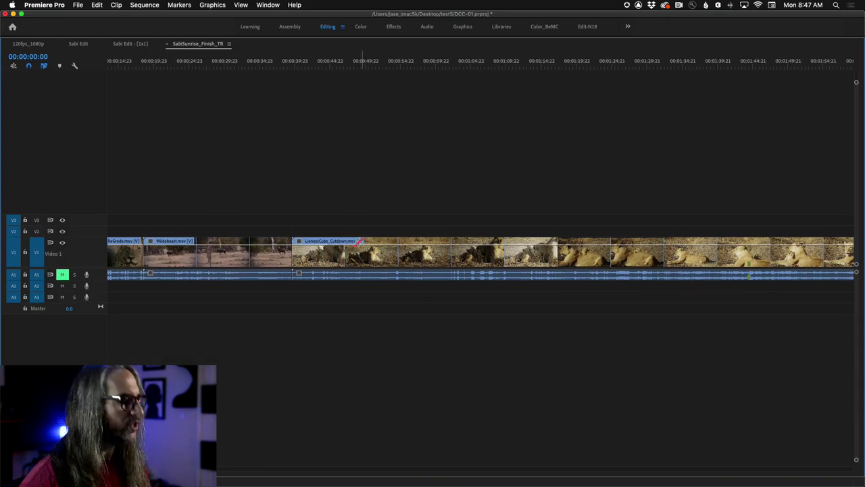
{"action": "mouse_move", "coordinate": [394, 257]}
{"action": "left_mouse_down"}
{"action": "mouse_move", "coordinate": [394, 230]}
{"action": "mouse_move", "coordinate": [362, 235]}
{"action": "mouse_move", "coordinate": [415, 238]}
{"action": "mouse_move", "coordinate": [375, 235]}
{"action": "mouse_move", "coordinate": [369, 207]}
{"action": "mouse_move", "coordinate": [376, 233]}
{"action": "mouse_move", "coordinate": [427, 236]}
{"action": "mouse_move", "coordinate": [408, 237]}
{"action": "mouse_move", "coordinate": [403, 251]}
{"action": "left_mouse_up"}
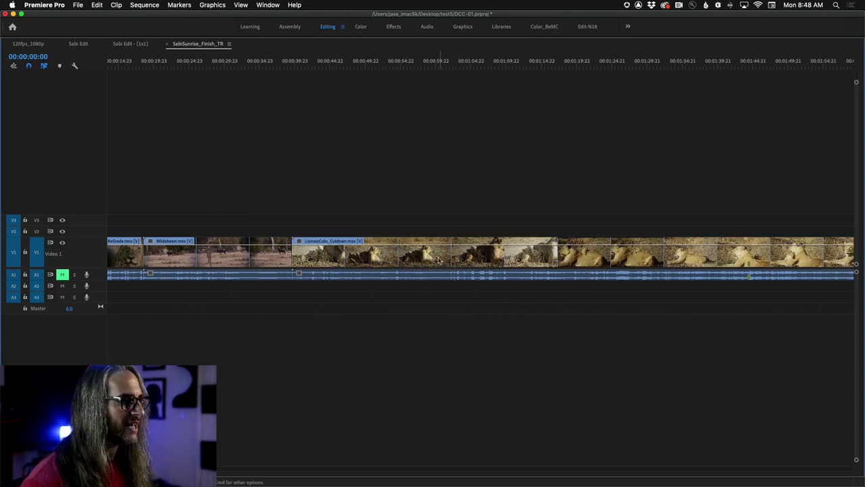
{"action": "key", "text": "grave"}
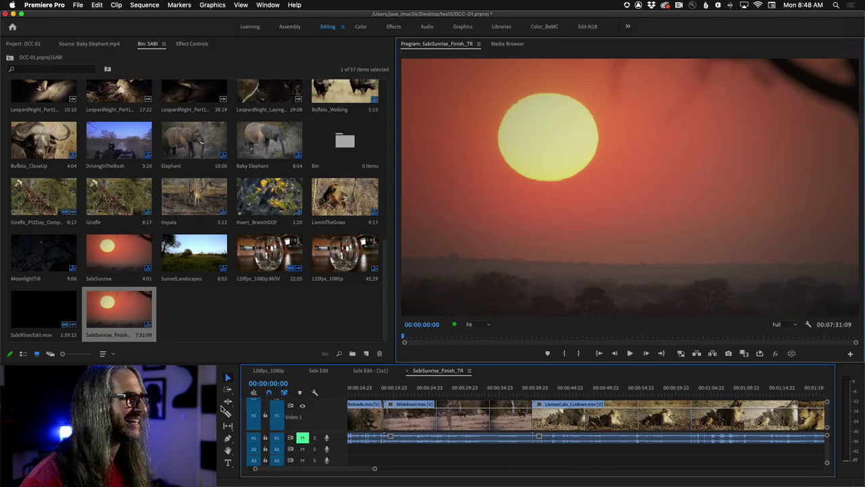
{"action": "left_click", "coordinate": [231, 415]}
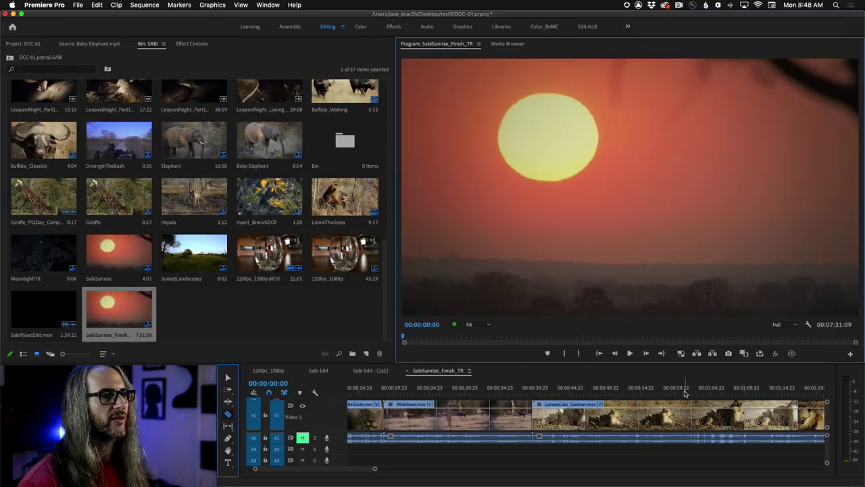
{"action": "left_click_drag", "start_coordinate": [696, 390], "coordinate": [683, 394]}
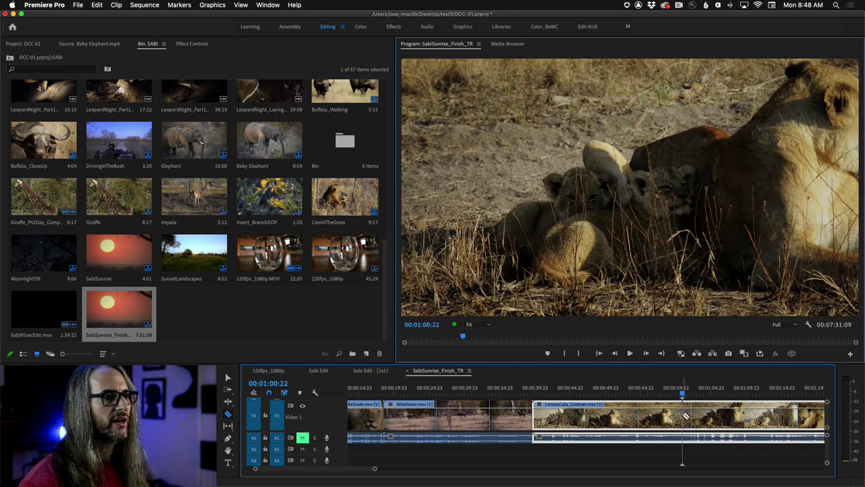
{"action": "left_click", "coordinate": [682, 405]}
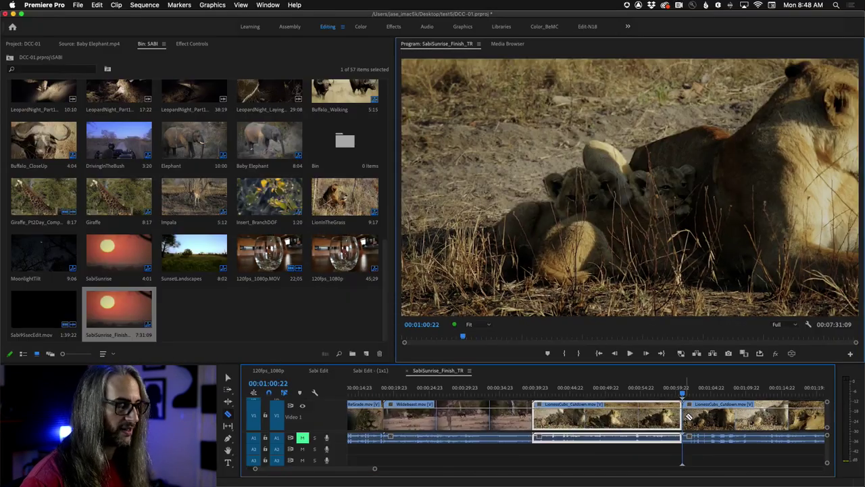
Step: Ripple trim both sides of the LionessCubs_Cutdown.mov cut, shortening the second piece's start and ending the first piece at 00:00:55:15
{"action": "left_click", "coordinate": [228, 401]}
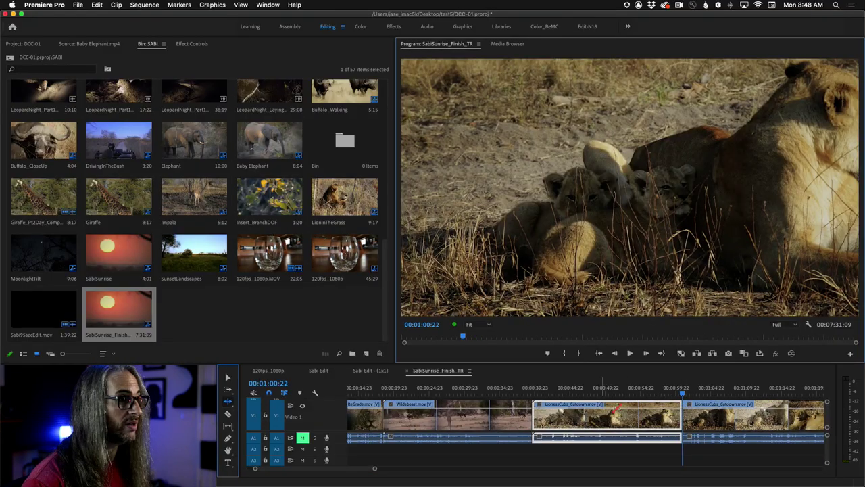
{"action": "left_click_drag", "start_coordinate": [685, 414], "coordinate": [746, 421]}
{"action": "left_click_drag", "start_coordinate": [681, 414], "coordinate": [642, 415]}
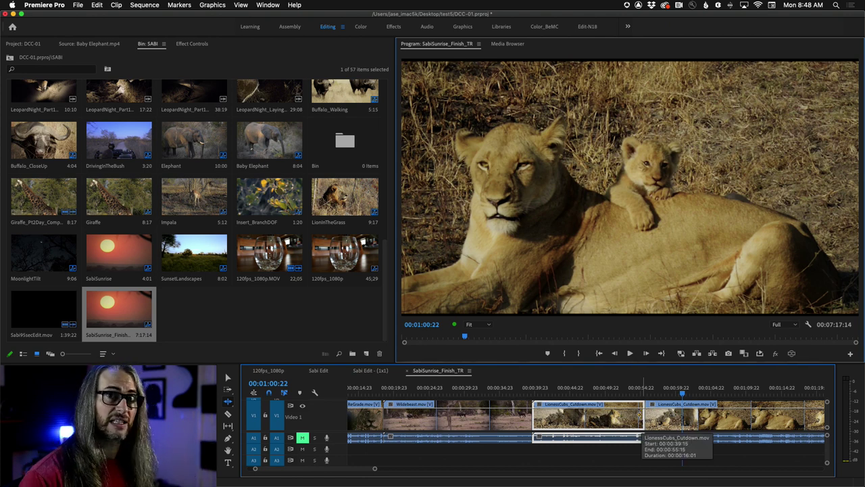
Step: Split the second LionessCubs_Cutdown.mov piece at 00:03:52:11 with the Razor tool
{"action": "left_click", "coordinate": [228, 414]}
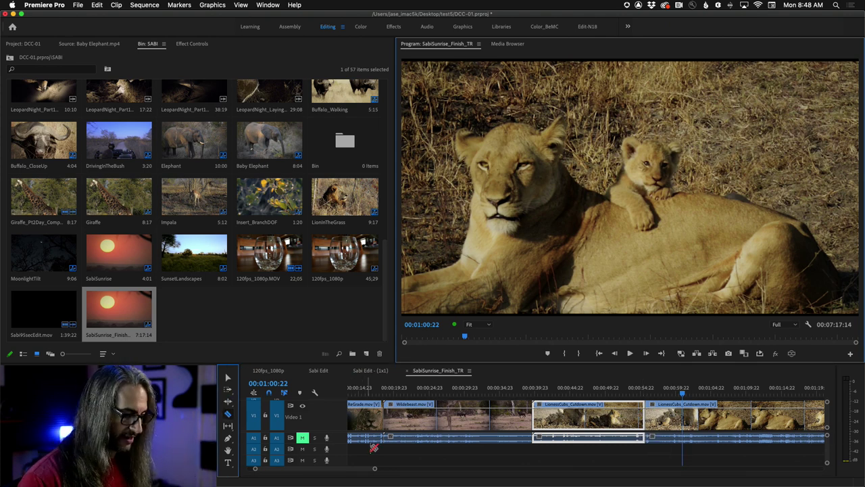
{"action": "left_click_drag", "start_coordinate": [375, 467], "coordinate": [641, 467]}
{"action": "left_click", "coordinate": [559, 394]}
{"action": "mouse_move", "coordinate": [558, 394]}
{"action": "left_mouse_down"}
{"action": "mouse_move", "coordinate": [584, 394]}
{"action": "mouse_move", "coordinate": [552, 394]}
{"action": "left_mouse_up"}
{"action": "left_click", "coordinate": [556, 419]}
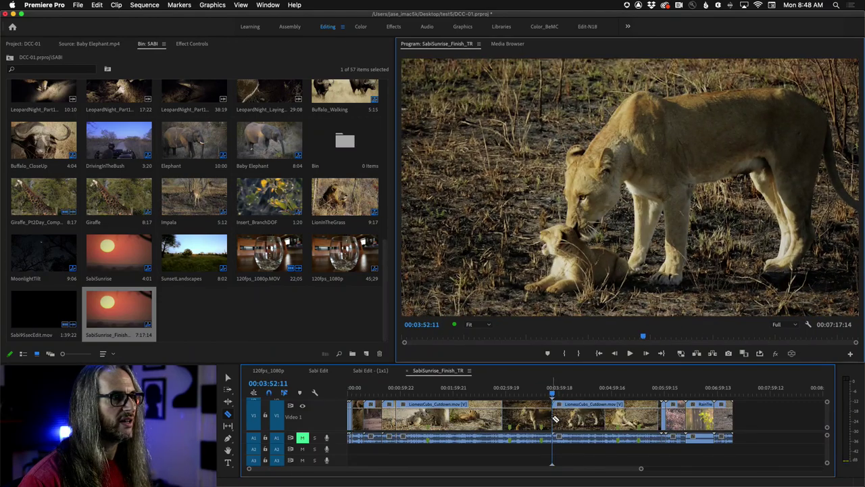
Step: Ripple delete the LionessCubs_Cutdown.mov piece that follows the cut at 00:03:52:11
{"action": "key", "text": "v"}
{"action": "right_click", "coordinate": [597, 420]}
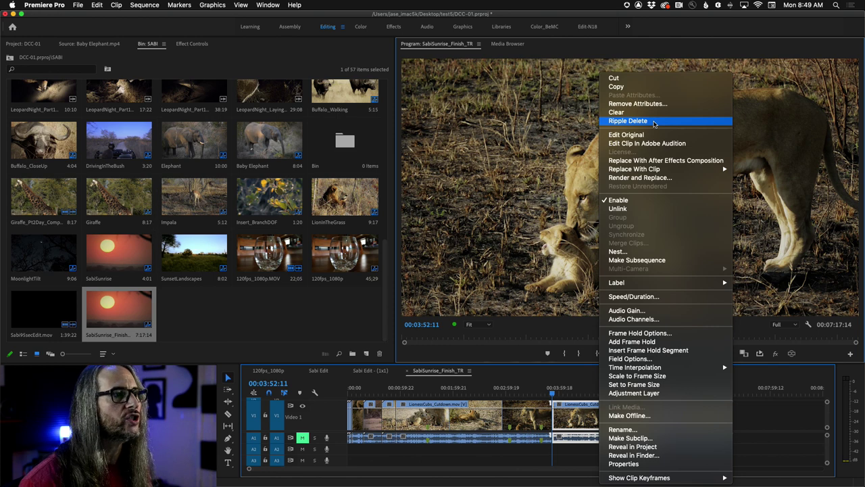
{"action": "left_click", "coordinate": [654, 124]}
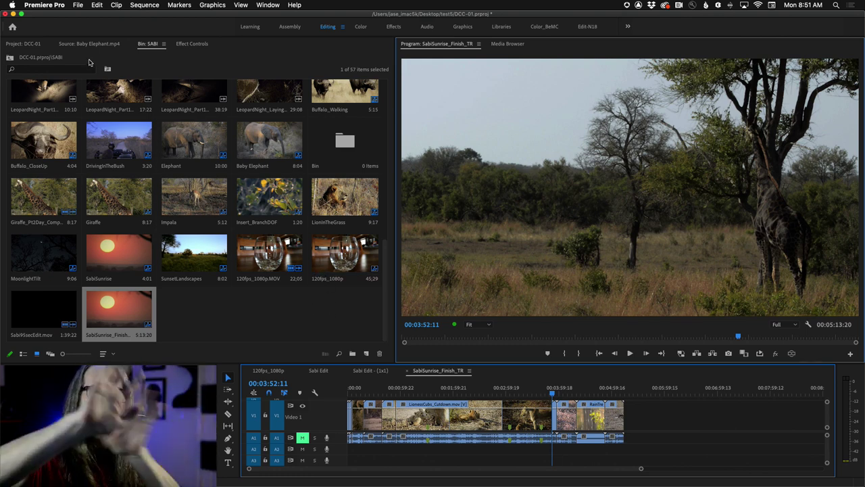
Step: Display the Effects list and expand the Dissolve group of the video transitions
{"action": "left_click", "coordinate": [192, 43]}
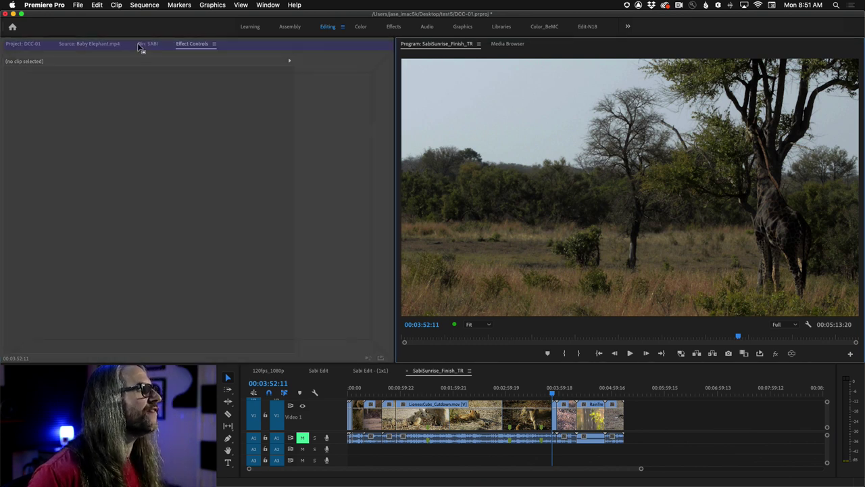
{"action": "key", "text": "shift+7"}
{"action": "left_click", "coordinate": [279, 4]}
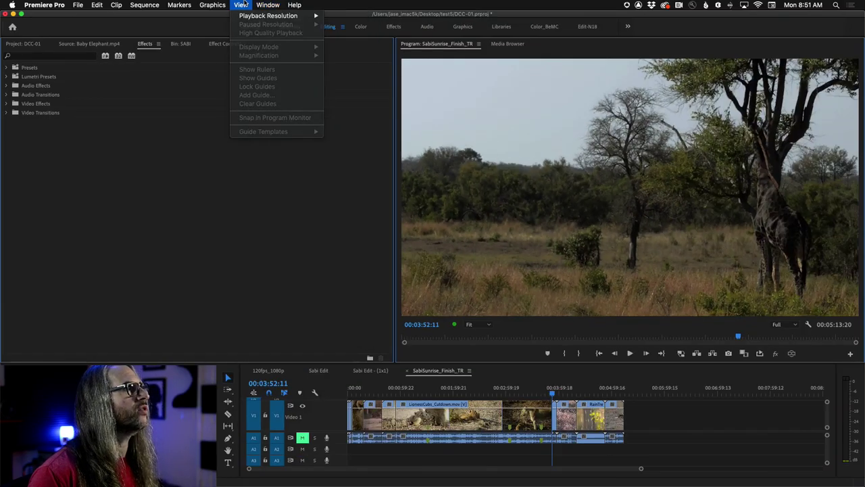
{"action": "left_click", "coordinate": [244, 3]}
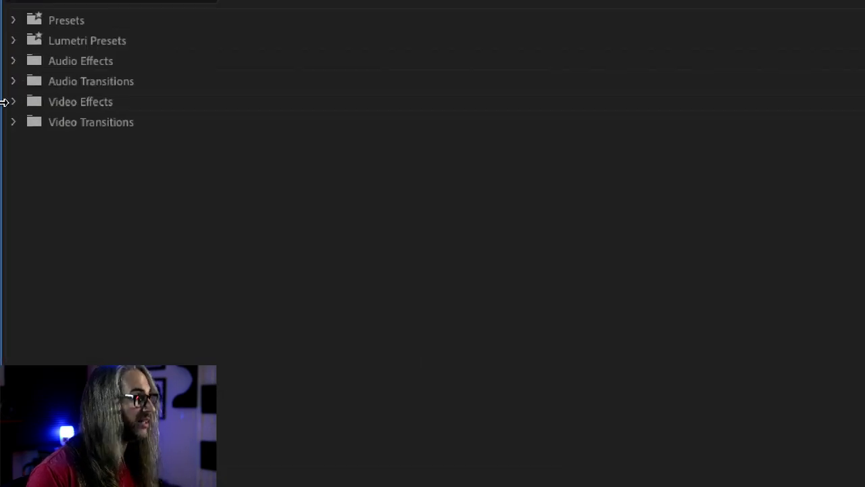
{"action": "left_click", "coordinate": [13, 120]}
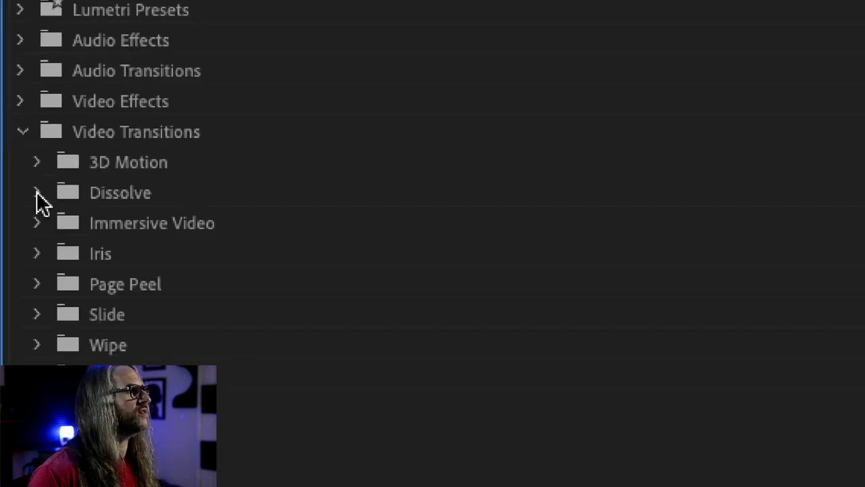
{"action": "left_click", "coordinate": [37, 192]}
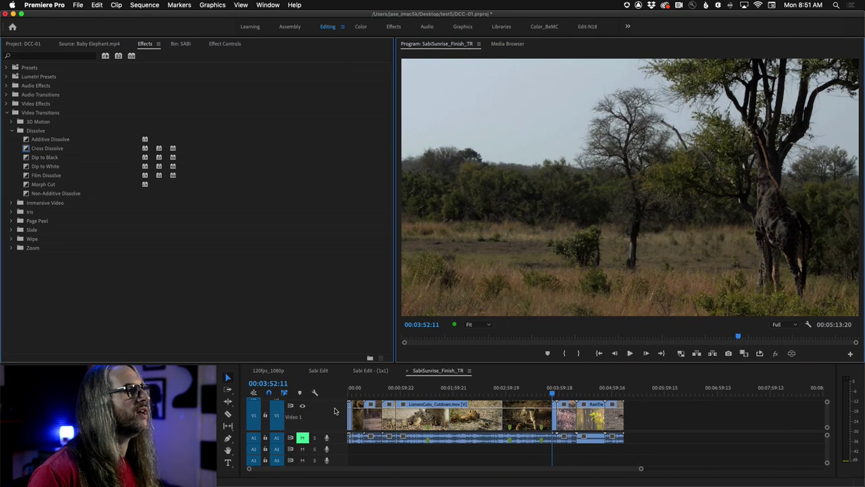
Step: Ripple trim the end of the last LionessCubs_Cutdown.mov piece by about 26 seconds and remove the short clip right after it
{"action": "key", "text": "="}
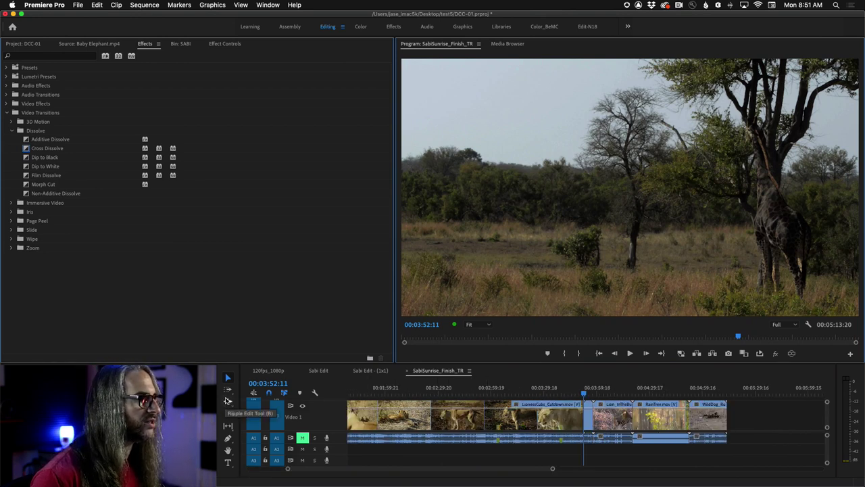
{"action": "left_click", "coordinate": [435, 420]}
{"action": "left_click_drag", "start_coordinate": [582, 415], "coordinate": [537, 415]}
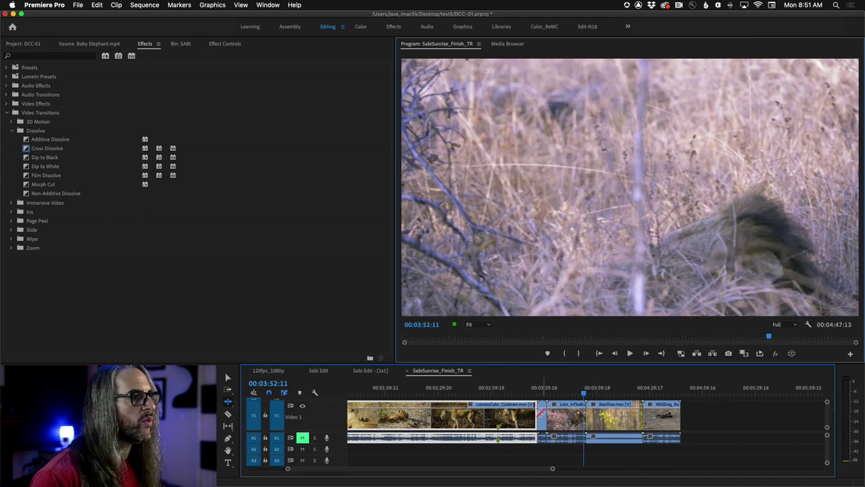
{"action": "left_click", "coordinate": [541, 416]}
{"action": "left_click_drag", "start_coordinate": [541, 416], "coordinate": [546, 415]}
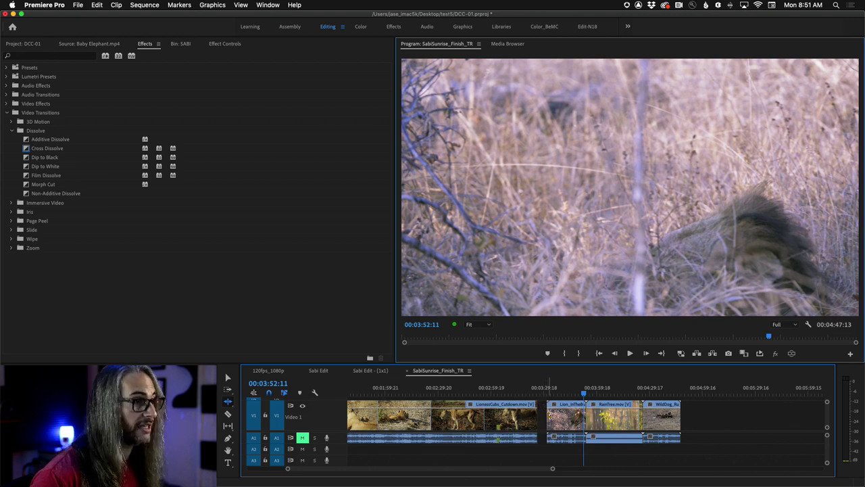
Step: Move the last three clips back against LionessCubs_Cutdown.mov and ripple trim the start of Lion_InTheBush.mov by about 9 seconds
{"action": "key", "text": "v"}
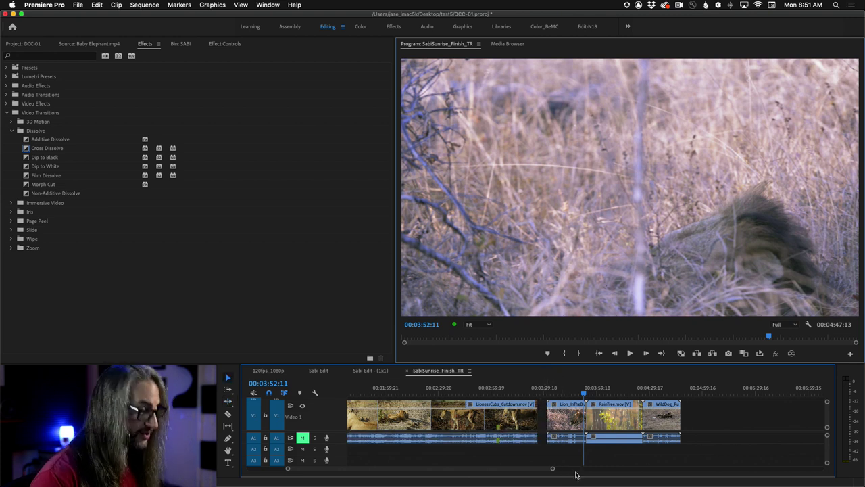
{"action": "left_click_drag", "start_coordinate": [569, 465], "coordinate": [666, 402]}
{"action": "left_click_drag", "start_coordinate": [572, 417], "coordinate": [563, 418]}
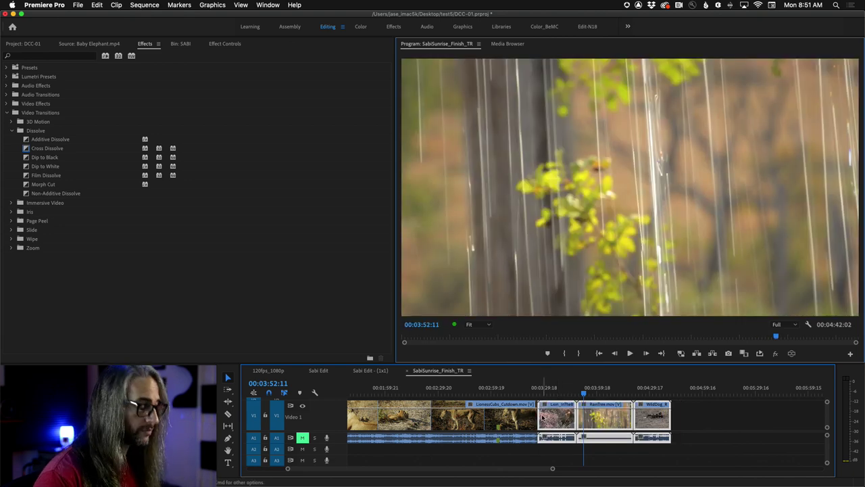
{"action": "left_click_drag", "start_coordinate": [543, 417], "coordinate": [557, 417]}
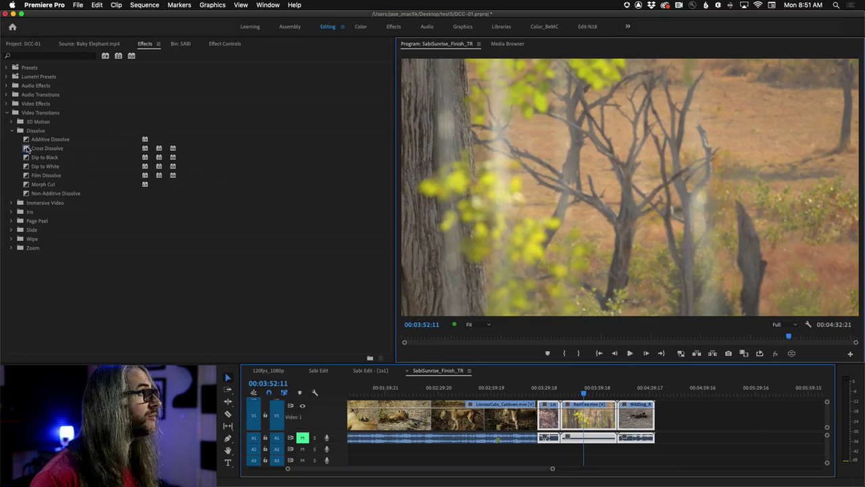
Step: Apply a Cross Dissolve to the cut between LionessCubs_Cutdown.mov and Lion_InTheBush.mov
{"action": "left_click_drag", "start_coordinate": [27, 148], "coordinate": [439, 323]}
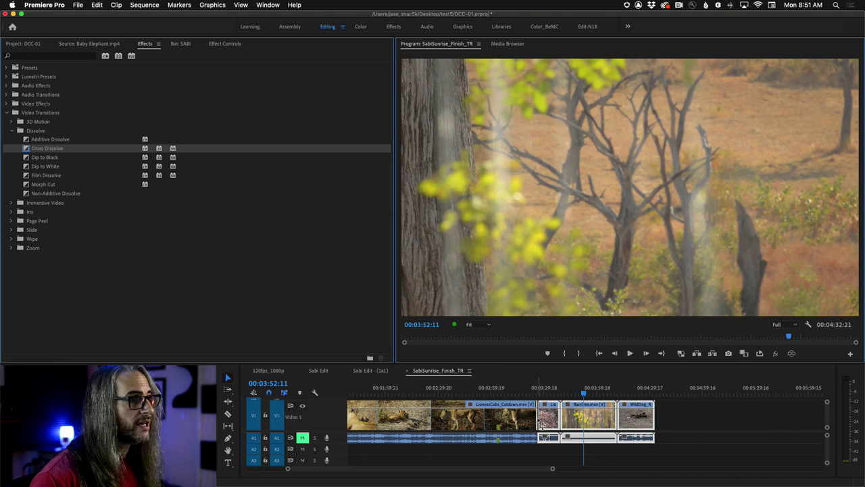
{"action": "left_click_drag", "start_coordinate": [538, 422], "coordinate": [538, 422]}
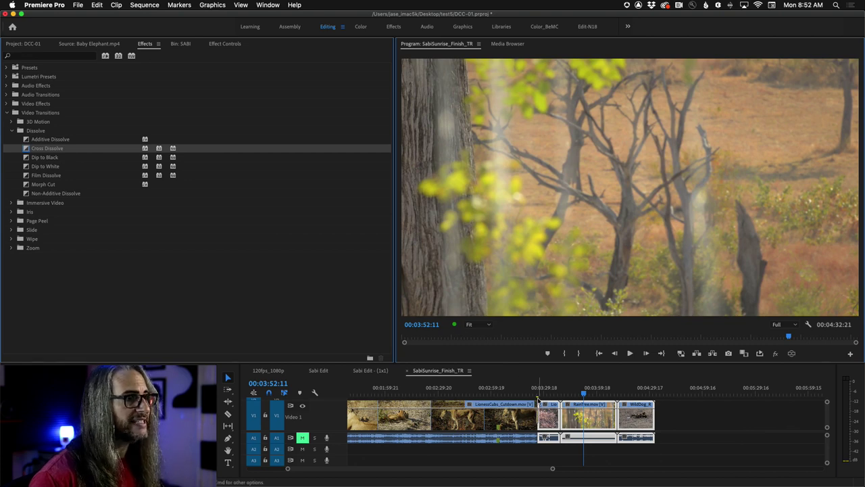
{"action": "left_click", "coordinate": [538, 388]}
{"action": "key", "text": "="}
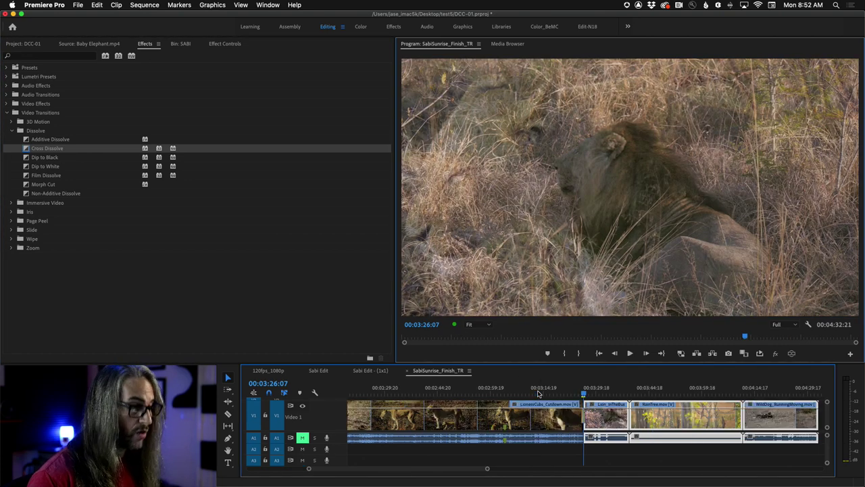
{"action": "key", "text": "="}
{"action": "key", "text": "="}
{"action": "key", "text": "="}
{"action": "key", "text": "="}
{"action": "key", "text": "="}
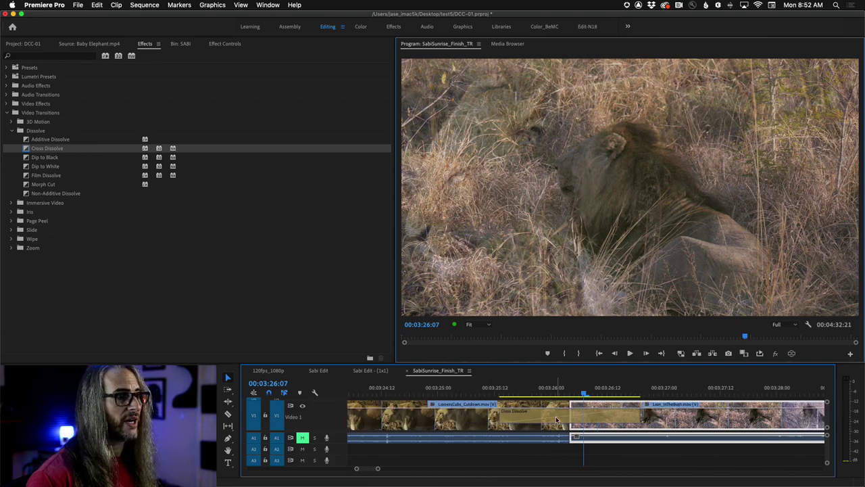
Step: Lengthen the Cross Dissolve evenly around the cut to about 3.7 seconds and preview it
{"action": "key", "text": "minus"}
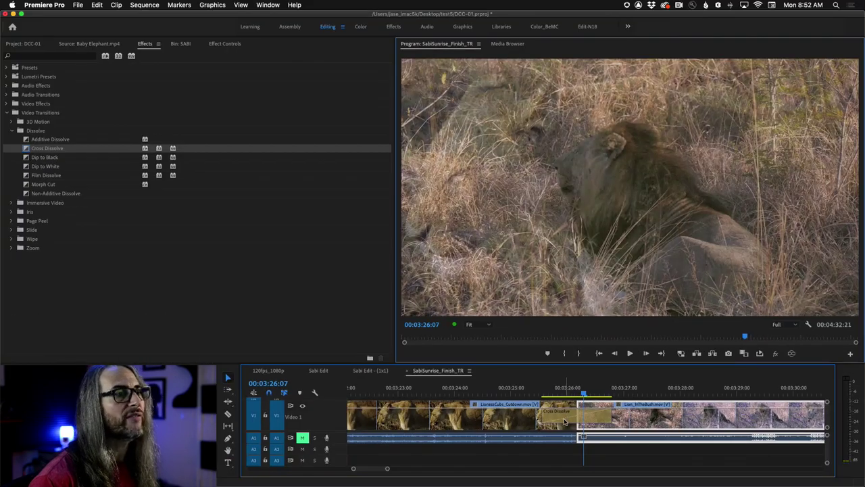
{"action": "left_click_drag", "start_coordinate": [541, 416], "coordinate": [473, 417]}
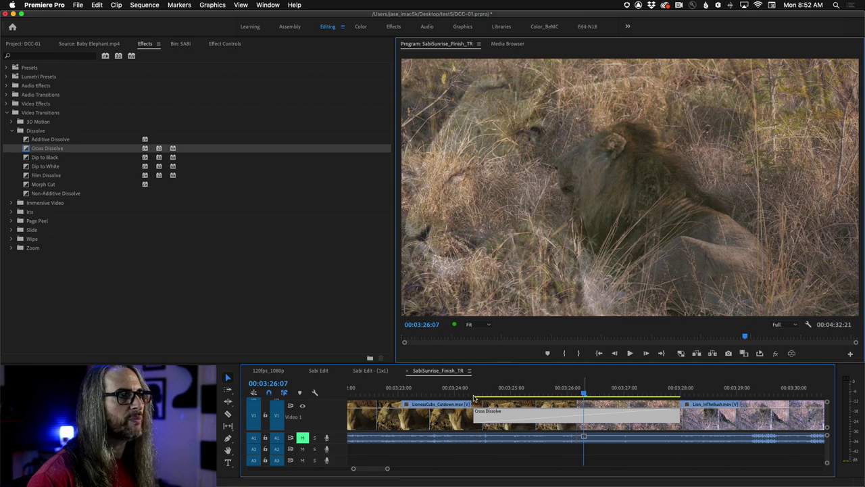
{"action": "left_click_drag", "start_coordinate": [533, 391], "coordinate": [616, 393]}
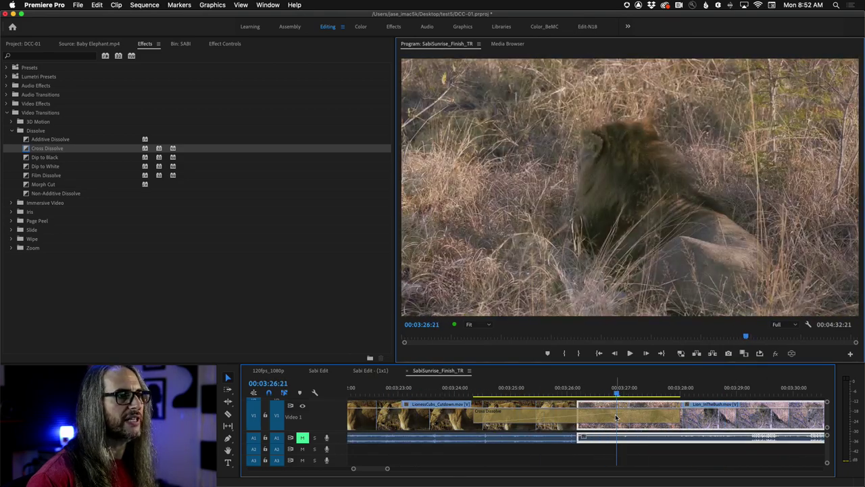
Step: Delete the Cross Dissolve and apply a Dip to White to the same cut, previewing the transition
{"action": "left_click", "coordinate": [615, 417]}
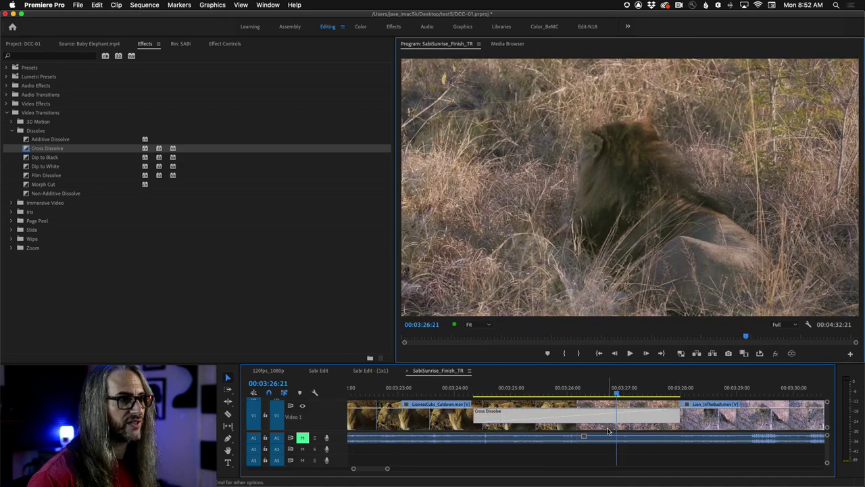
{"action": "key", "text": "Delete"}
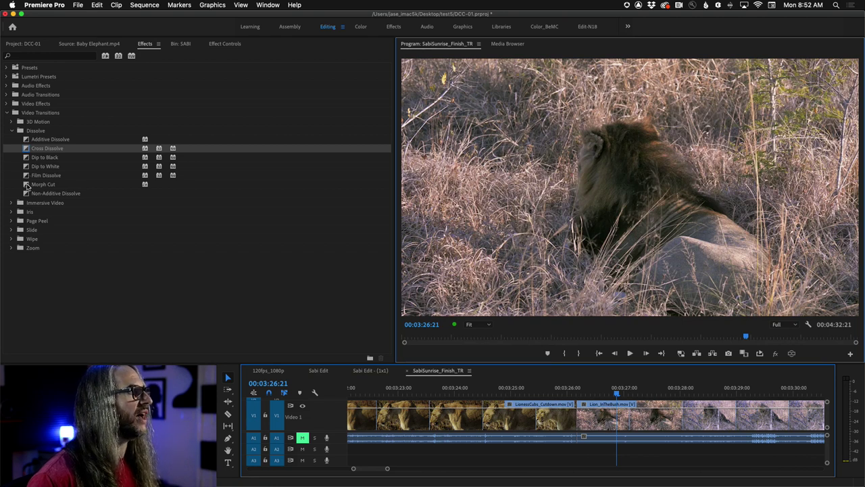
{"action": "left_click", "coordinate": [26, 167]}
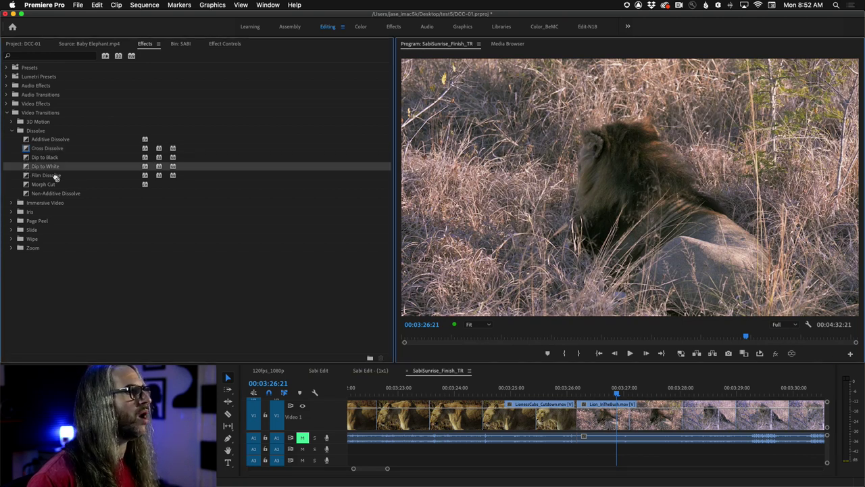
{"action": "left_click_drag", "start_coordinate": [554, 395], "coordinate": [579, 424]}
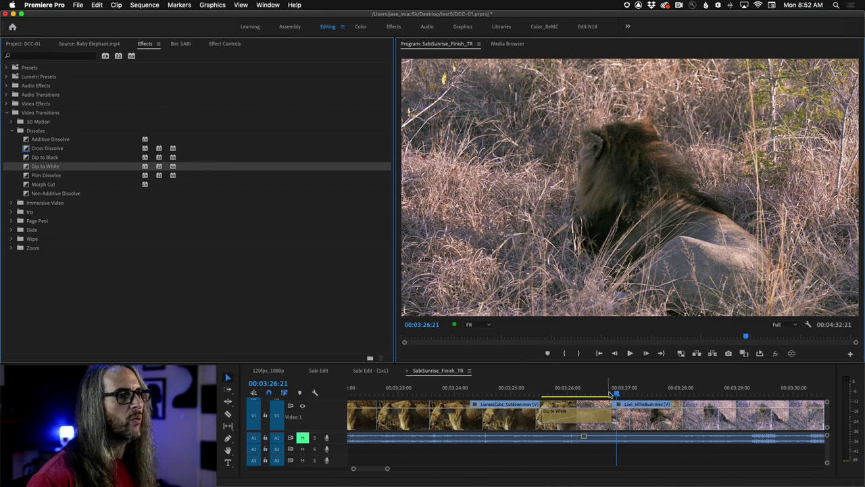
{"action": "left_click_drag", "start_coordinate": [540, 391], "coordinate": [502, 394]}
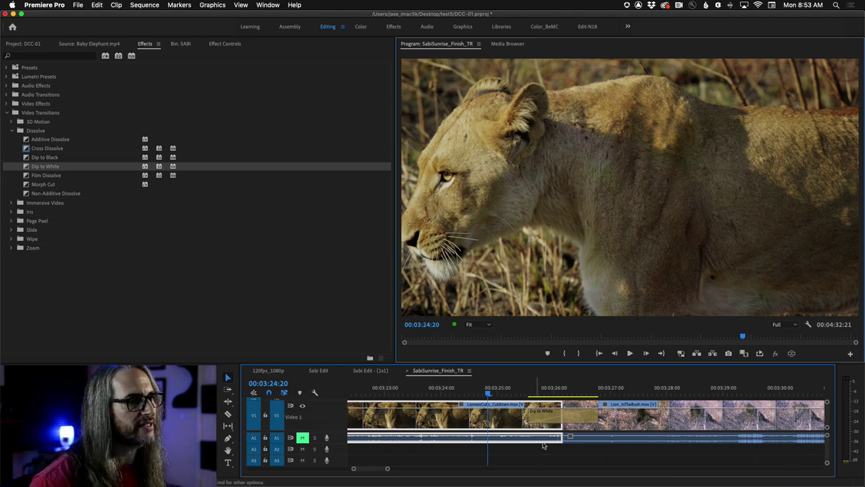
Step: Adjust both ends of the Dip to White so it lasts about 0.9 seconds, mostly before the cut
{"action": "left_click", "coordinate": [538, 419]}
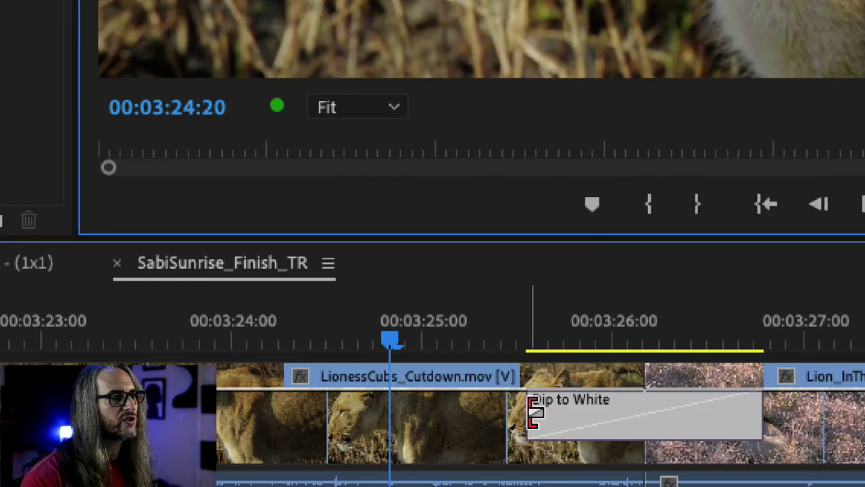
{"action": "mouse_move", "coordinate": [530, 415]}
{"action": "left_mouse_down"}
{"action": "mouse_move", "coordinate": [508, 415]}
{"action": "mouse_move", "coordinate": [586, 413]}
{"action": "mouse_move", "coordinate": [373, 422]}
{"action": "mouse_move", "coordinate": [610, 419]}
{"action": "mouse_move", "coordinate": [299, 422]}
{"action": "mouse_move", "coordinate": [608, 422]}
{"action": "mouse_move", "coordinate": [518, 423]}
{"action": "left_mouse_up"}
{"action": "mouse_move", "coordinate": [752, 420]}
{"action": "left_mouse_down"}
{"action": "mouse_move", "coordinate": [864, 419]}
{"action": "mouse_move", "coordinate": [739, 422]}
{"action": "left_mouse_up"}
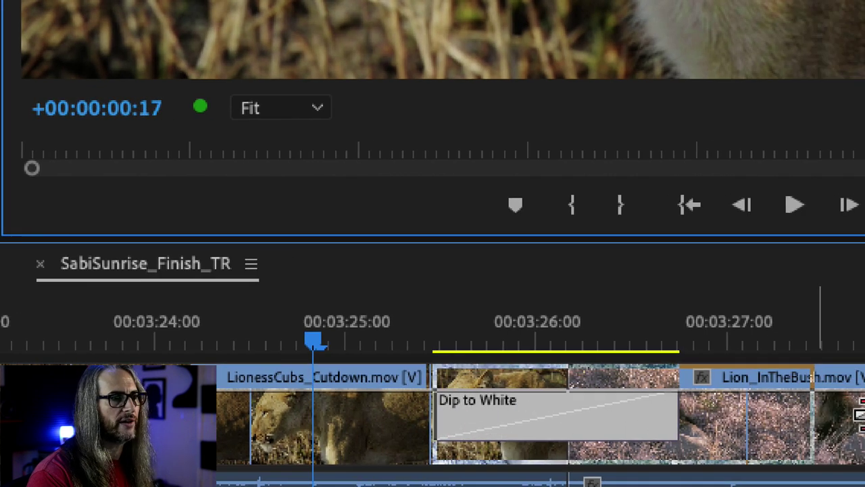
{"action": "left_click_drag", "start_coordinate": [614, 422], "coordinate": [553, 428]}
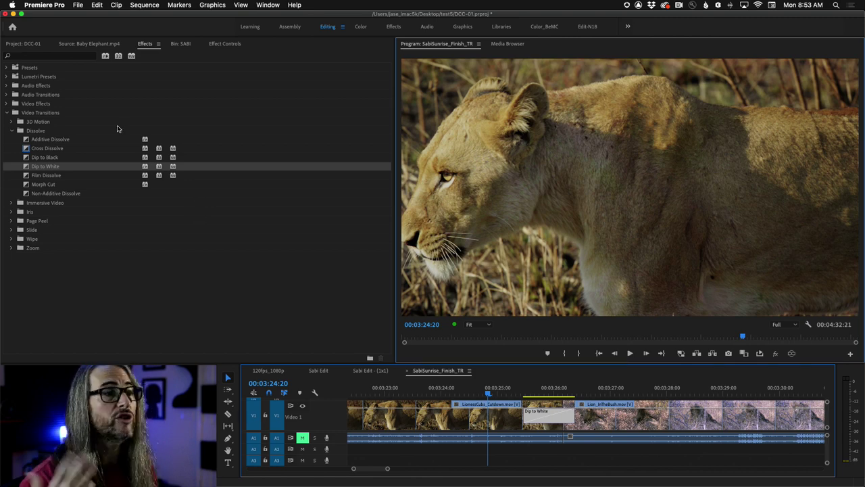
Step: Open the media export settings for the SabiSunrise_Finish_TR sequence
{"action": "left_click", "coordinate": [78, 5]}
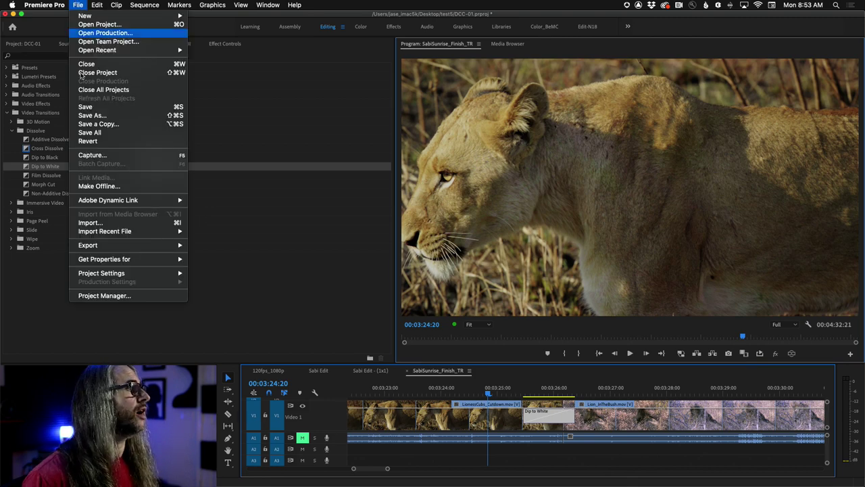
{"action": "mouse_move", "coordinate": [122, 244]}
{"action": "left_click", "coordinate": [392, 382]}
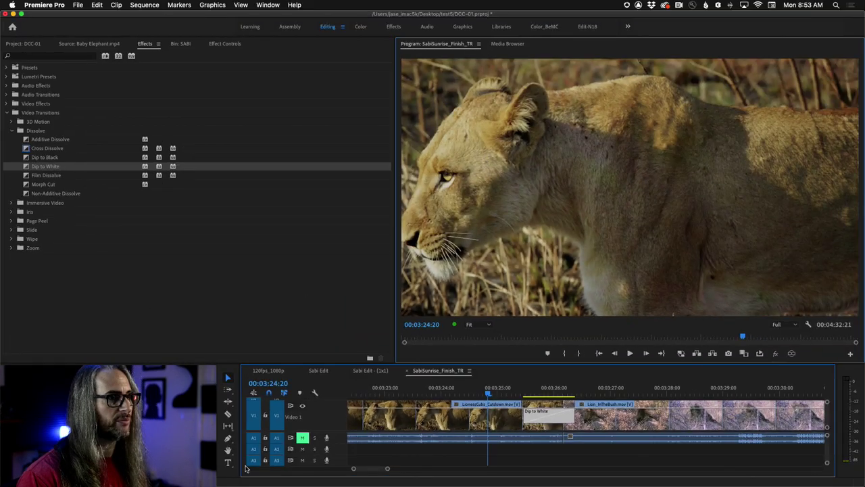
{"action": "left_click", "coordinate": [78, 6]}
{"action": "mouse_move", "coordinate": [131, 245]}
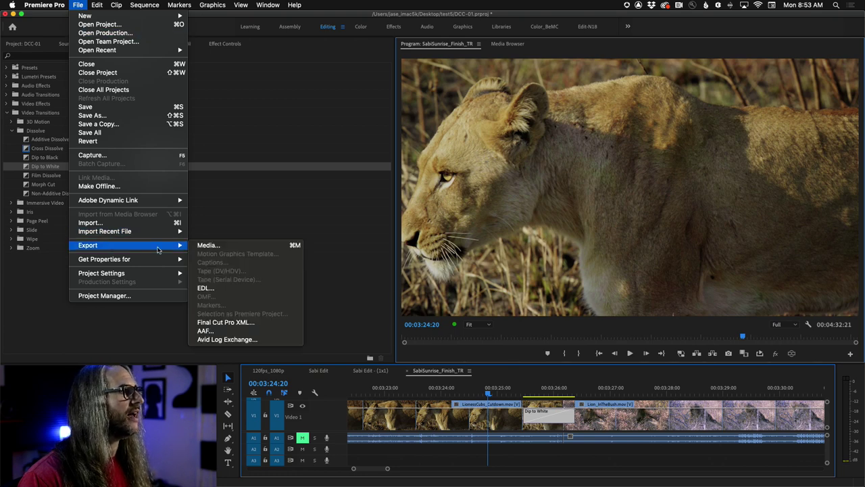
{"action": "left_click", "coordinate": [245, 249]}
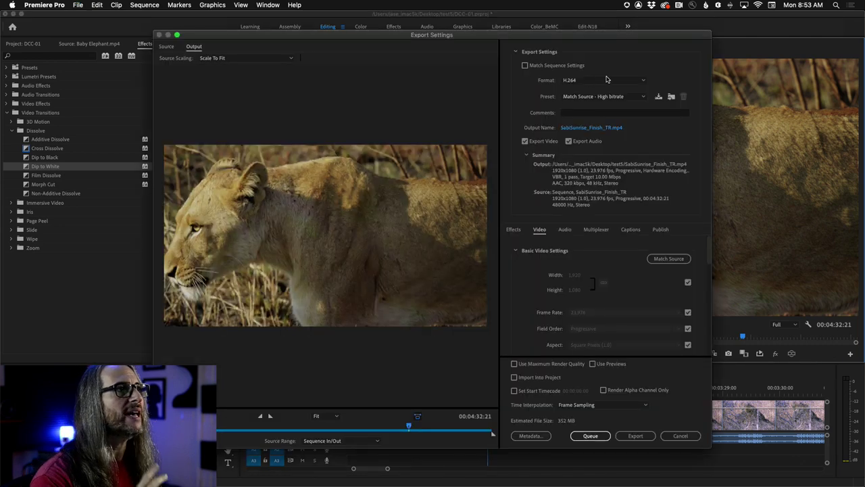
Step: Examine the available export formats and the presets offered for H.264
{"action": "left_click", "coordinate": [604, 80]}
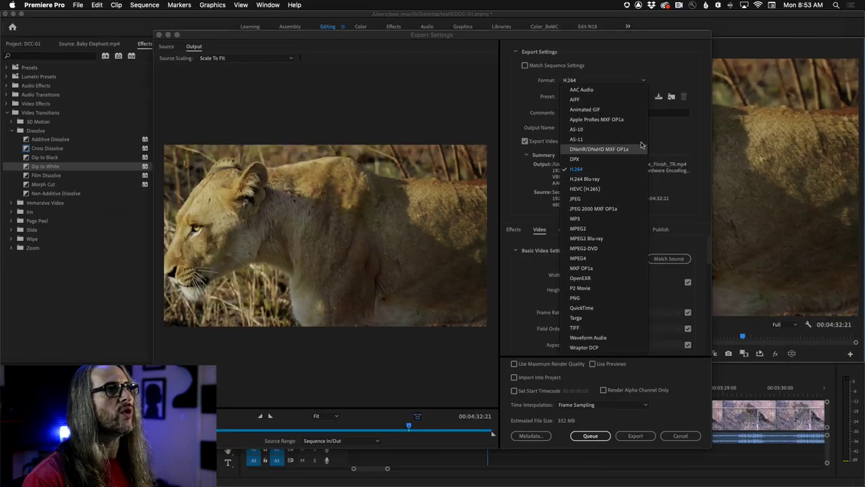
{"action": "left_click", "coordinate": [594, 104]}
{"action": "left_click", "coordinate": [597, 83]}
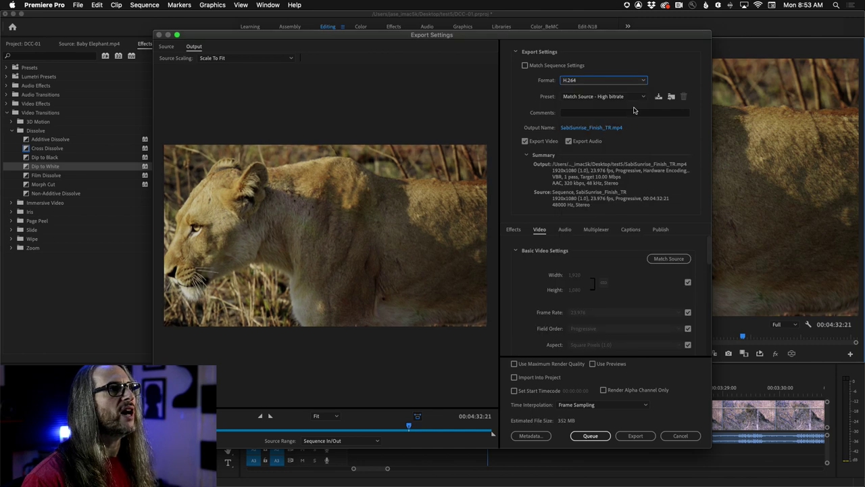
{"action": "left_click", "coordinate": [634, 96]}
{"action": "scroll", "coordinate": [618, 292], "scroll_direction": "down", "scroll_amount": 1}
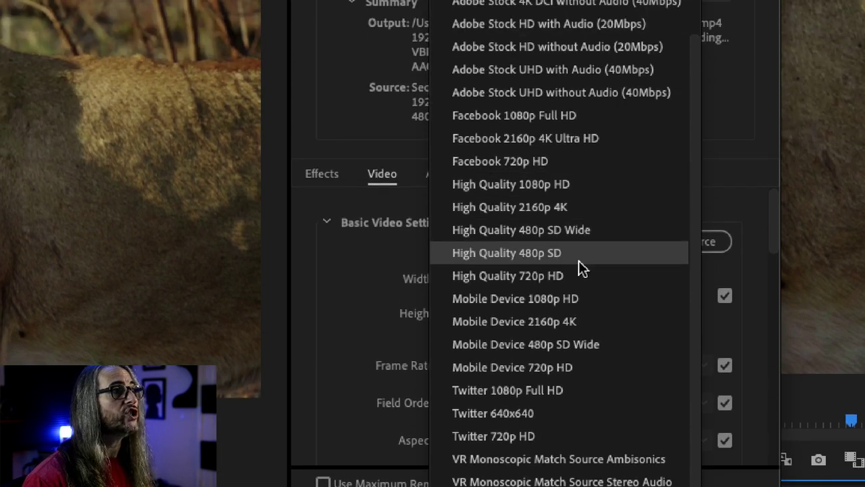
{"action": "scroll", "coordinate": [578, 263], "scroll_direction": "up", "scroll_amount": 3}
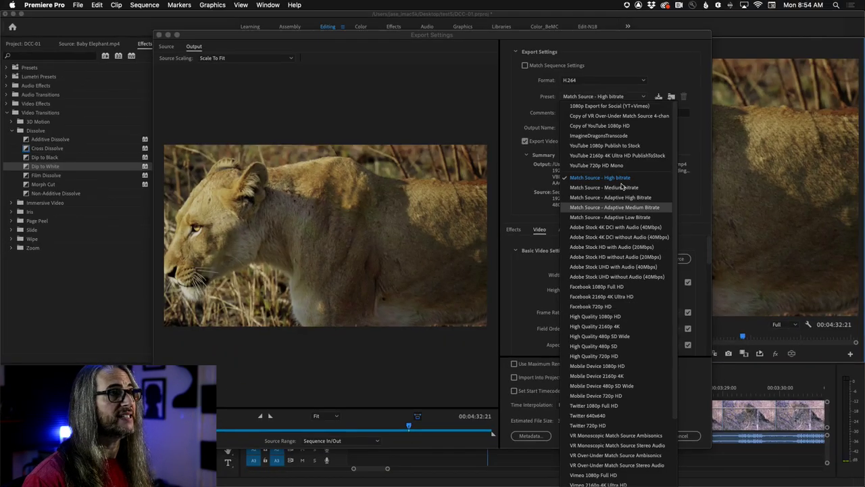
{"action": "left_click", "coordinate": [603, 50]}
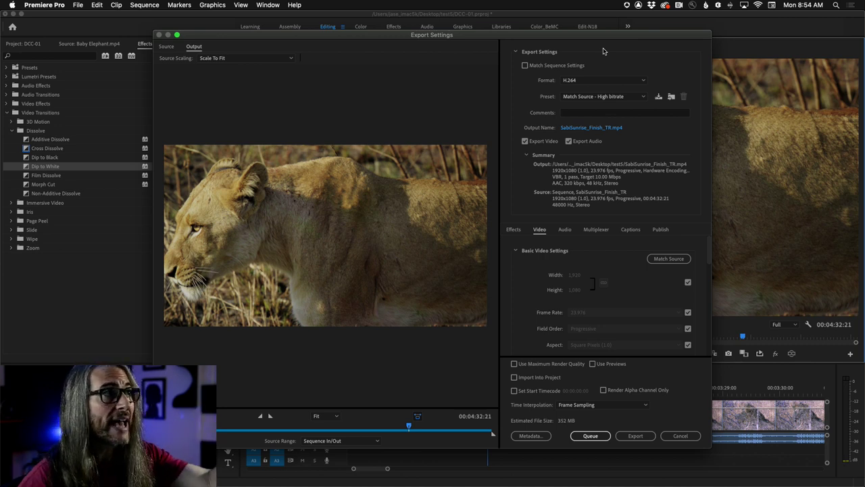
Step: Choose the YouTube 1080p Full HD preset for the H.264 export, check the output file's save locations and leave the export settings
{"action": "left_click", "coordinate": [644, 99]}
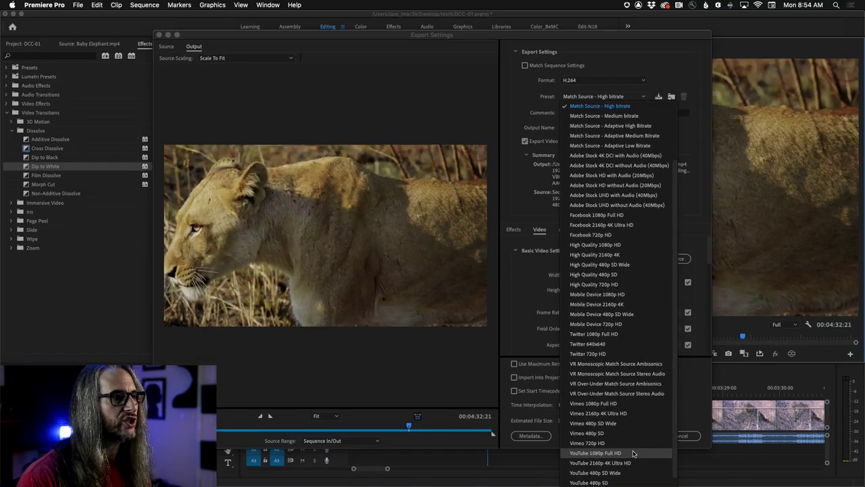
{"action": "left_click", "coordinate": [594, 452]}
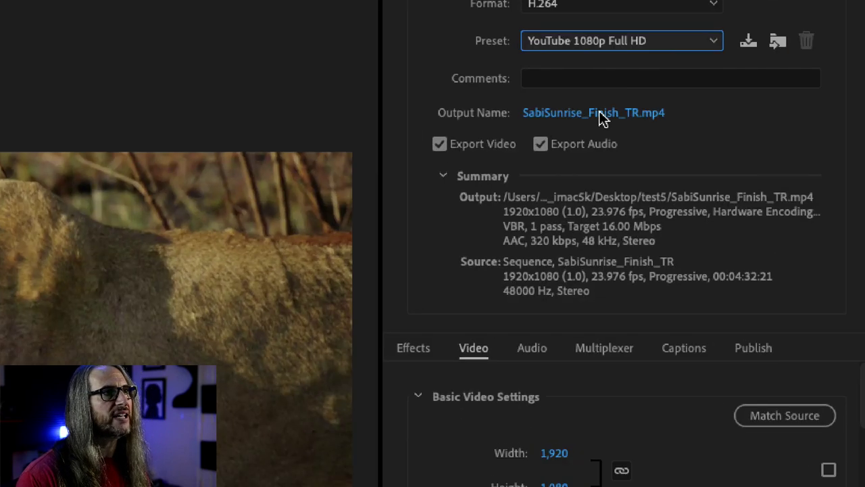
{"action": "left_click", "coordinate": [595, 114]}
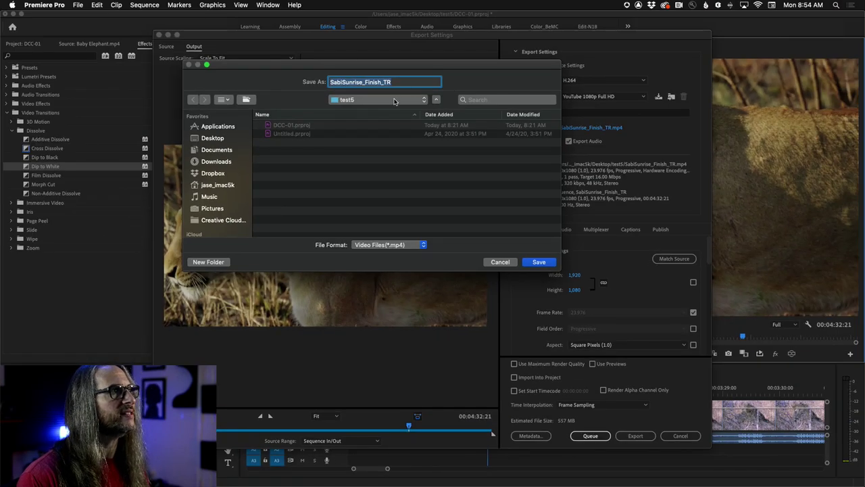
{"action": "left_click", "coordinate": [395, 101]}
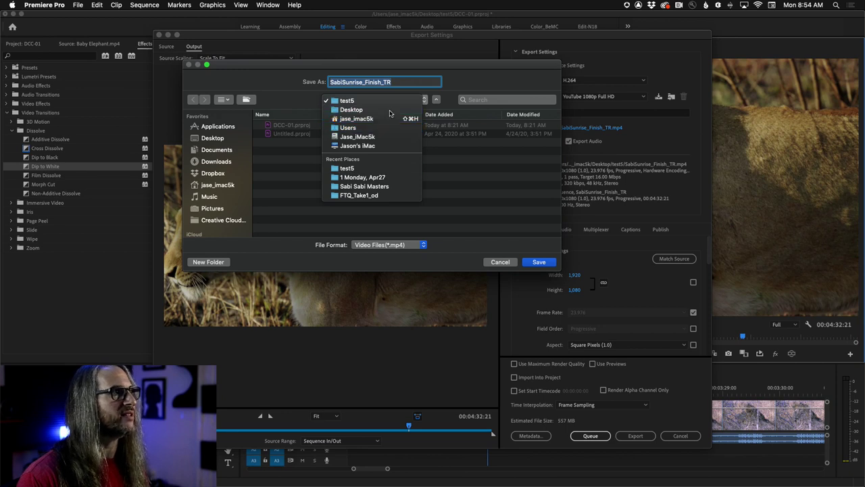
{"action": "left_click", "coordinate": [390, 110]}
{"action": "left_click", "coordinate": [499, 262]}
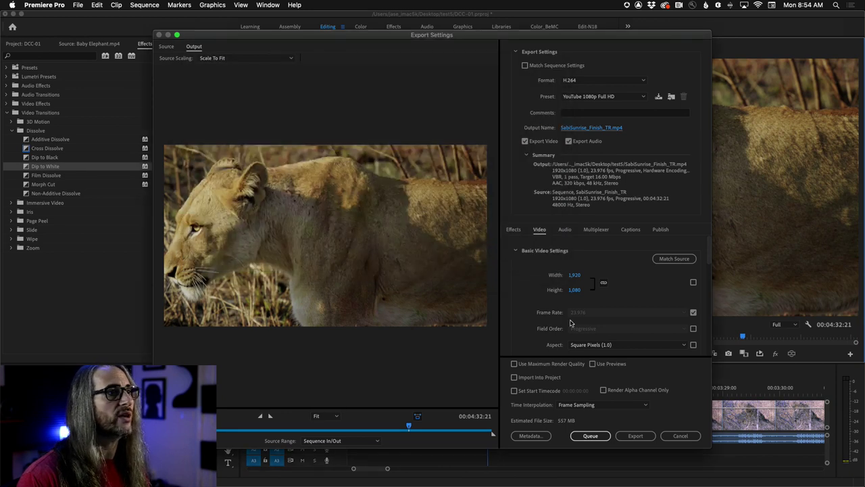
{"action": "left_click", "coordinate": [635, 436]}
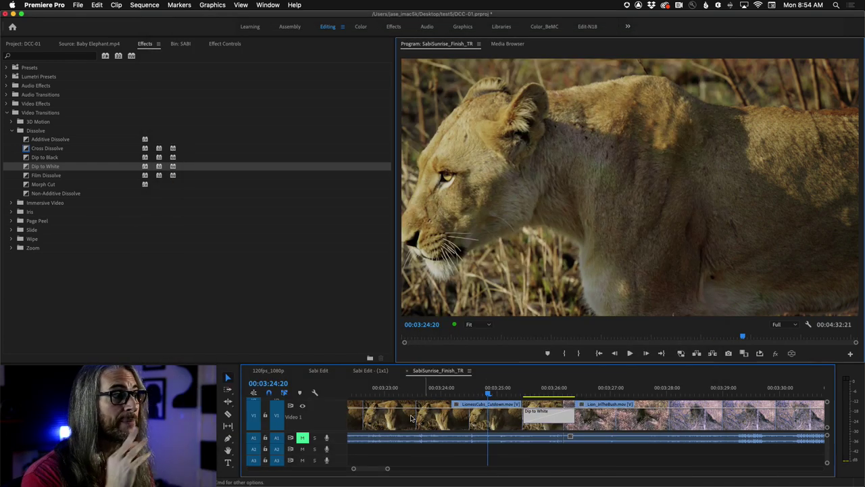
Step: Locate the Sabi Edit sequence in the DCC-01 project, bring up its timeline and play it through to the closing credits
{"action": "left_click", "coordinate": [20, 44]}
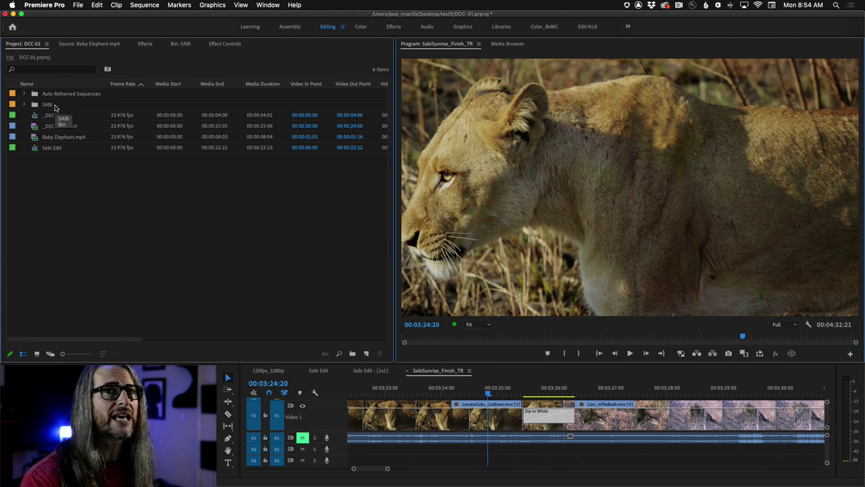
{"action": "left_click", "coordinate": [48, 148]}
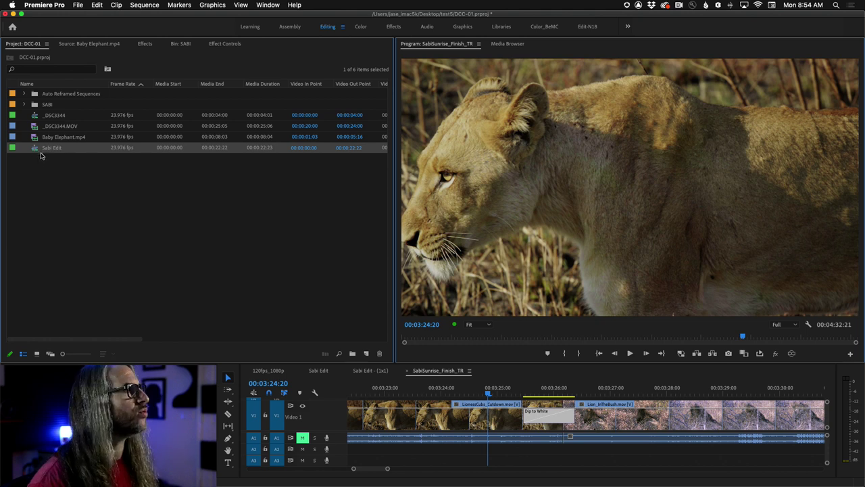
{"action": "left_click", "coordinate": [427, 375]}
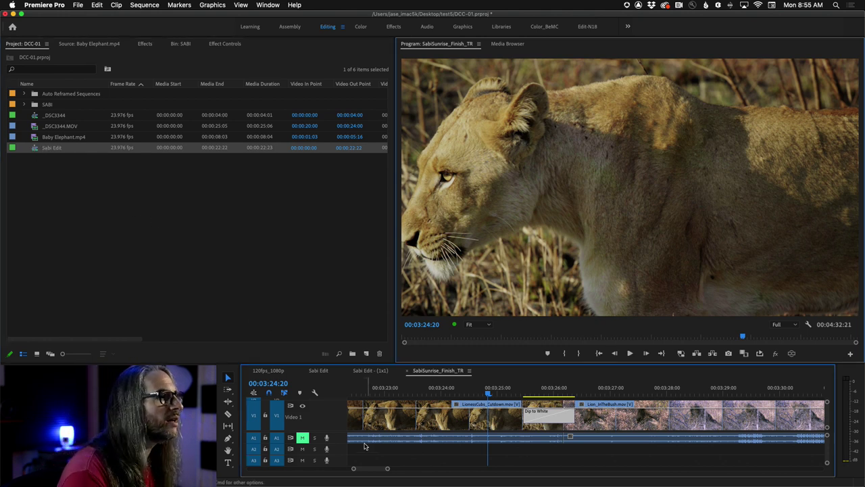
{"action": "left_click", "coordinate": [317, 370]}
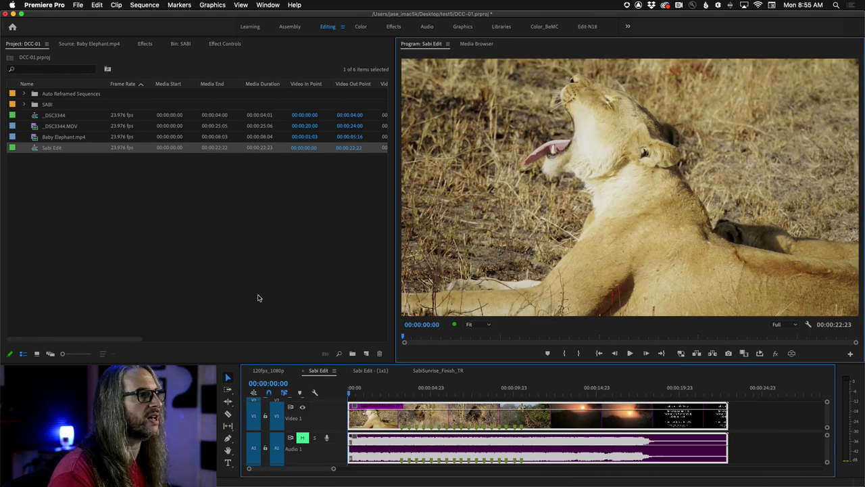
{"action": "key", "text": "space"}
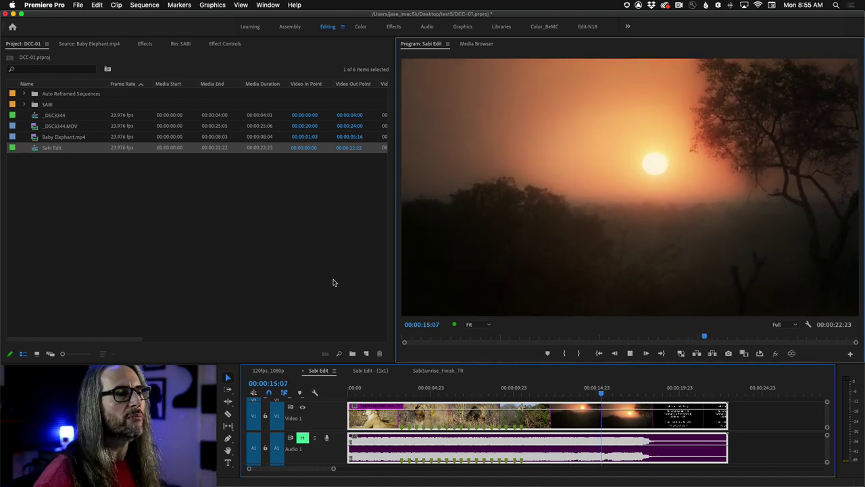
{"action": "key", "text": "space"}
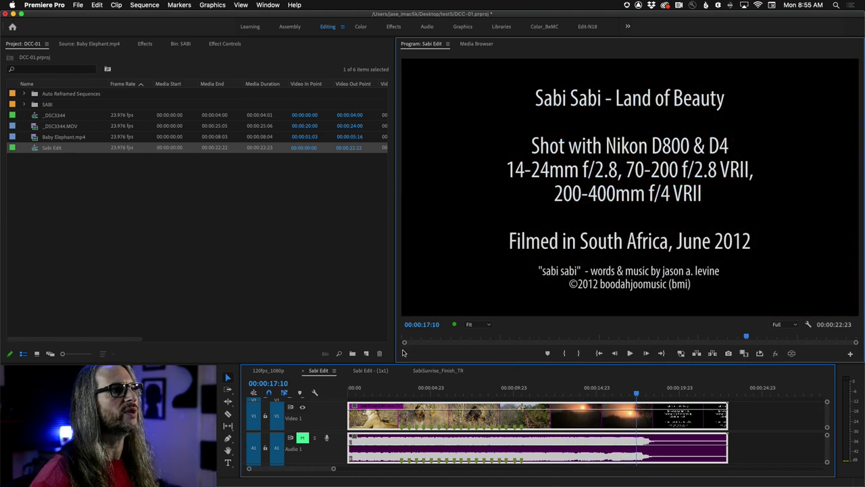
Step: Auto-reframe the Sabi Edit sequence to Square 1:1 with the Default motion preset and unnested clips, then play the reframed version
{"action": "right_click", "coordinate": [32, 151]}
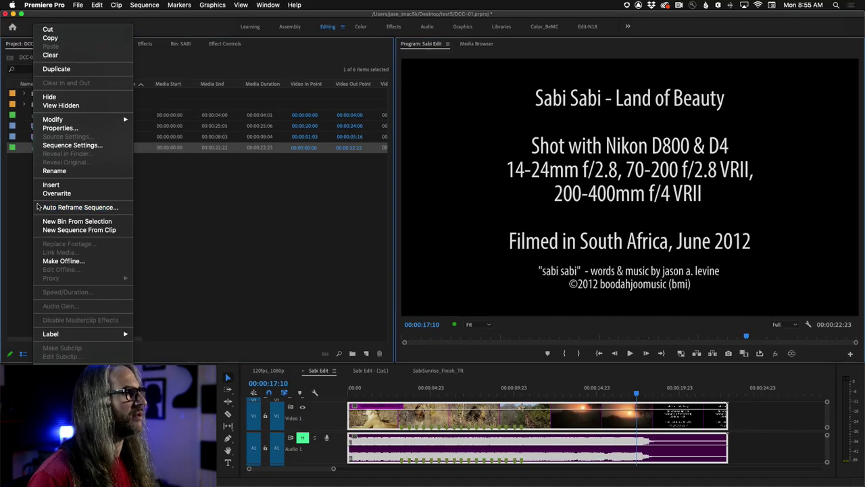
{"action": "left_click", "coordinate": [38, 207]}
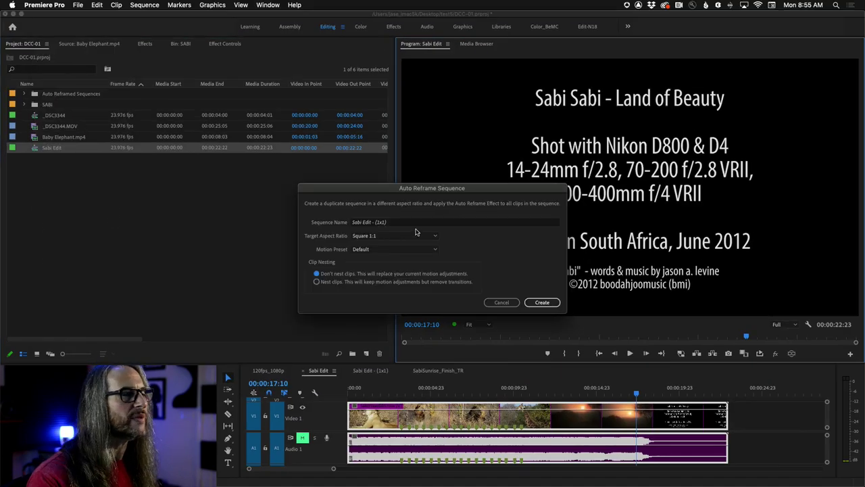
{"action": "left_click", "coordinate": [424, 236]}
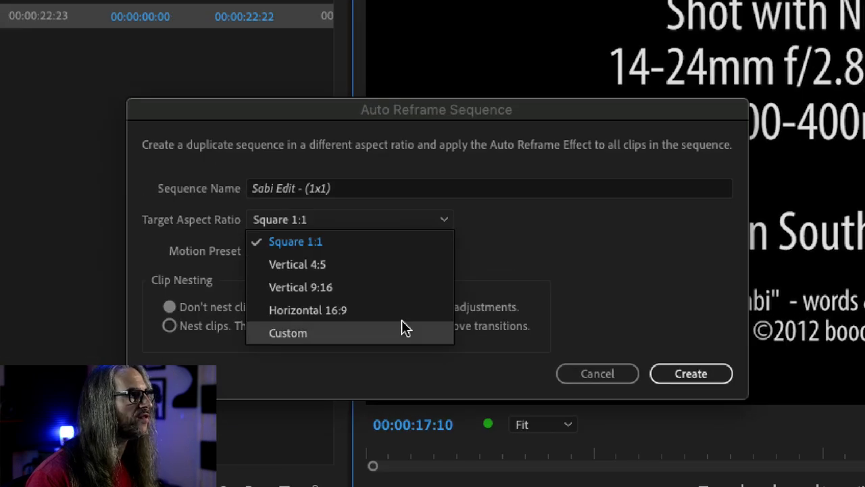
{"action": "left_click", "coordinate": [360, 242]}
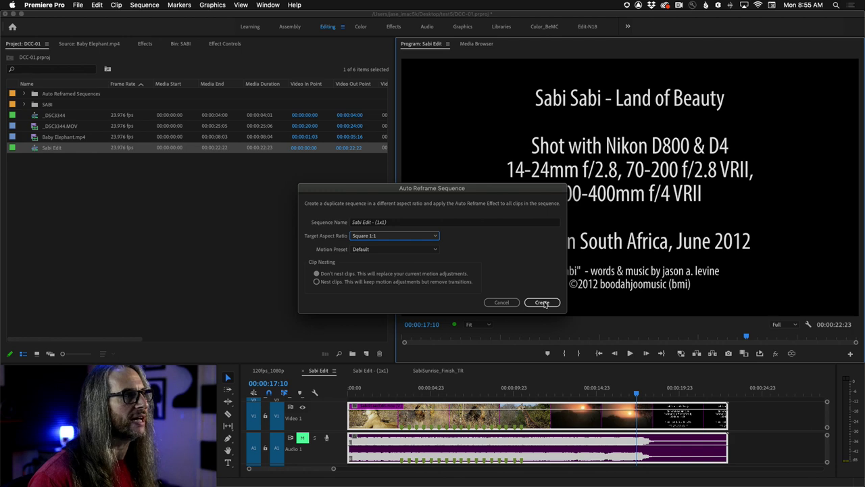
{"action": "left_click", "coordinate": [542, 302]}
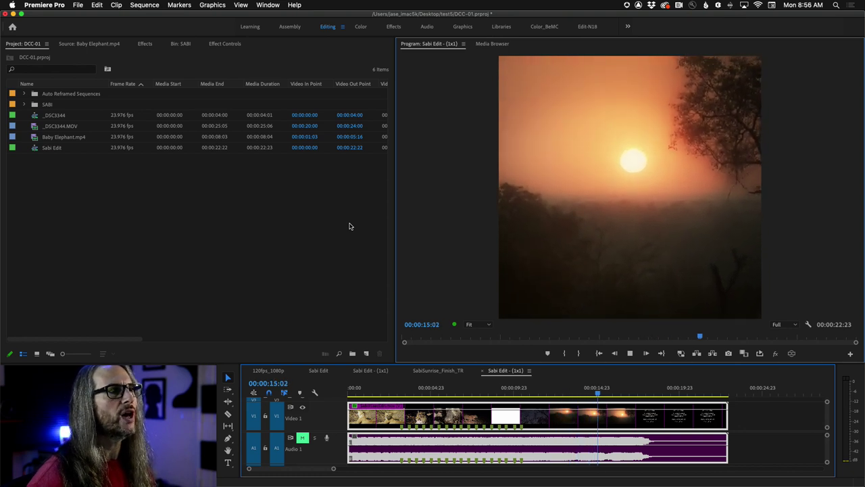
{"action": "key", "text": "space"}
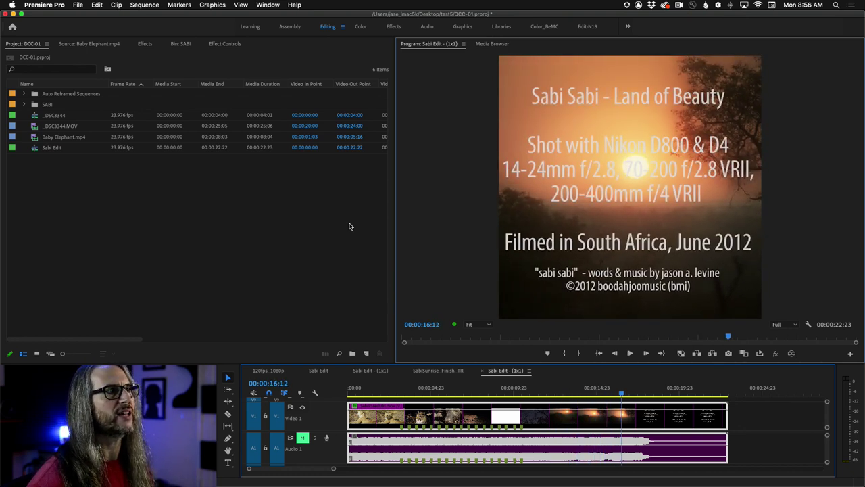